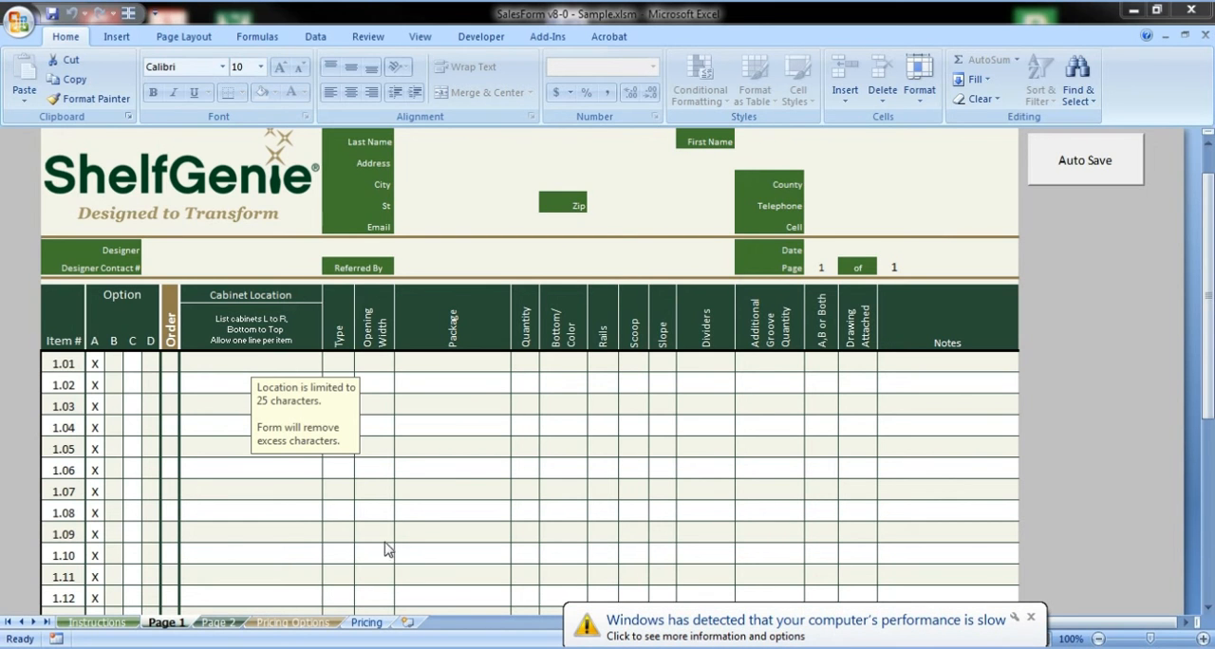
Enter type el with a quantity of 2 for item 1.01 on Page 1
{"action": "left_click", "coordinate": [432, 509]}
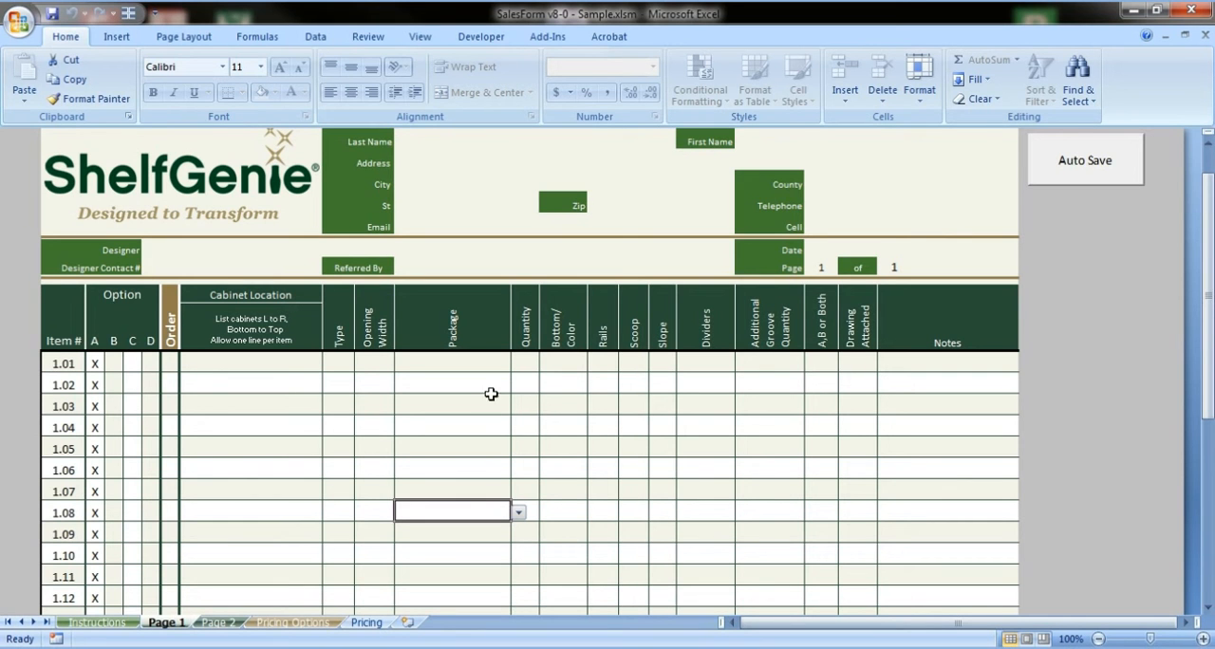
{"action": "left_click", "coordinate": [339, 363]}
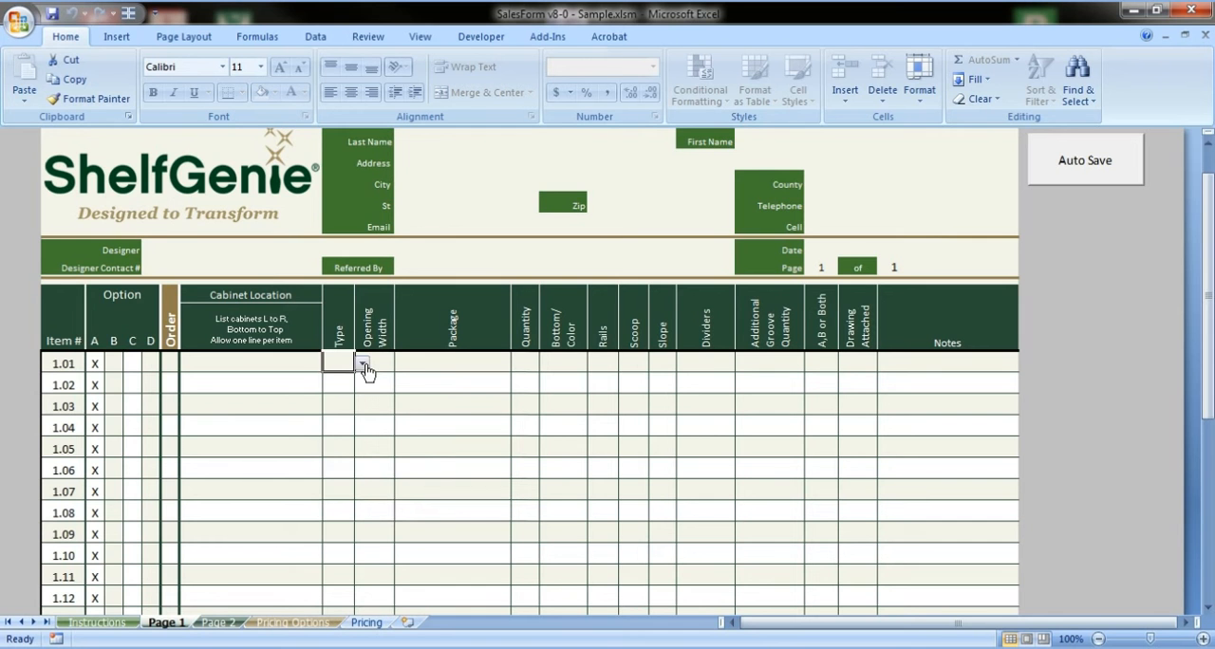
{"action": "type", "text": "el"}
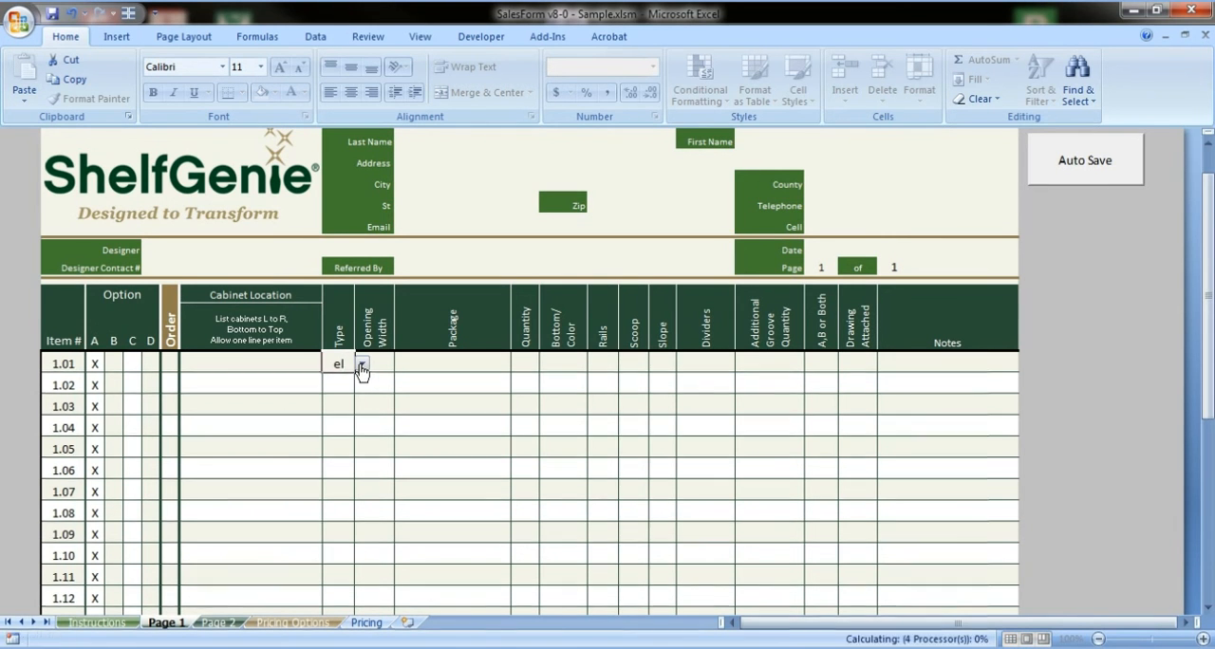
{"action": "key", "text": "Tab"}
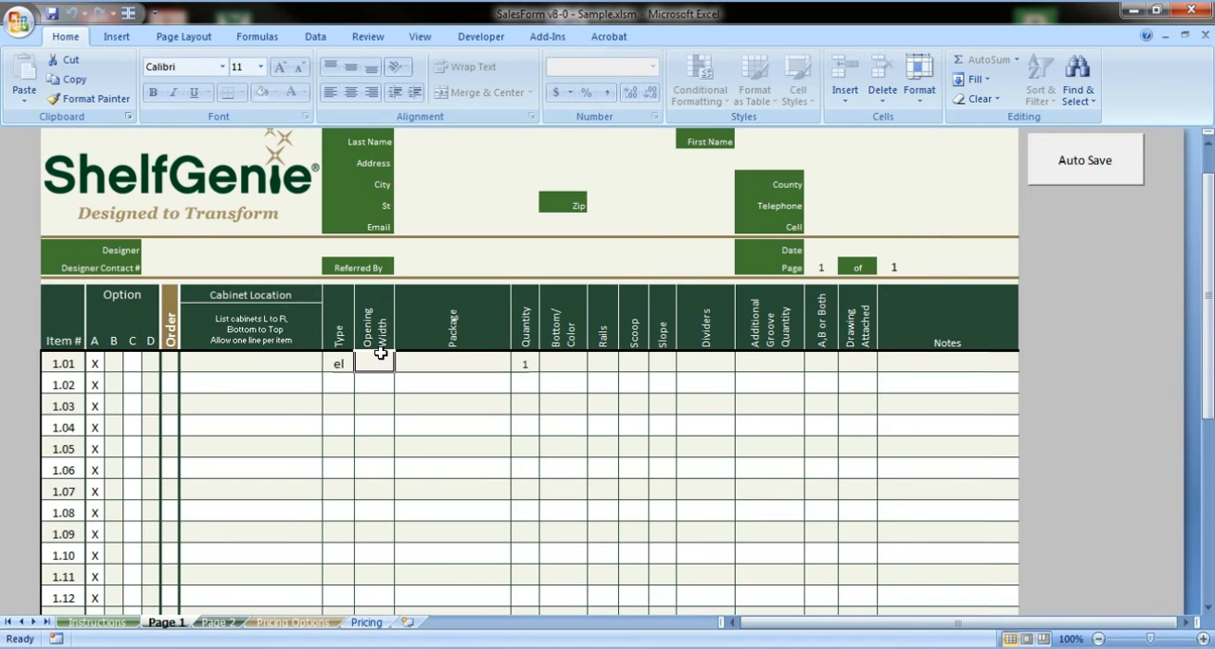
{"action": "scroll", "coordinate": [475, 361], "scroll_direction": "down", "scroll_amount": 3}
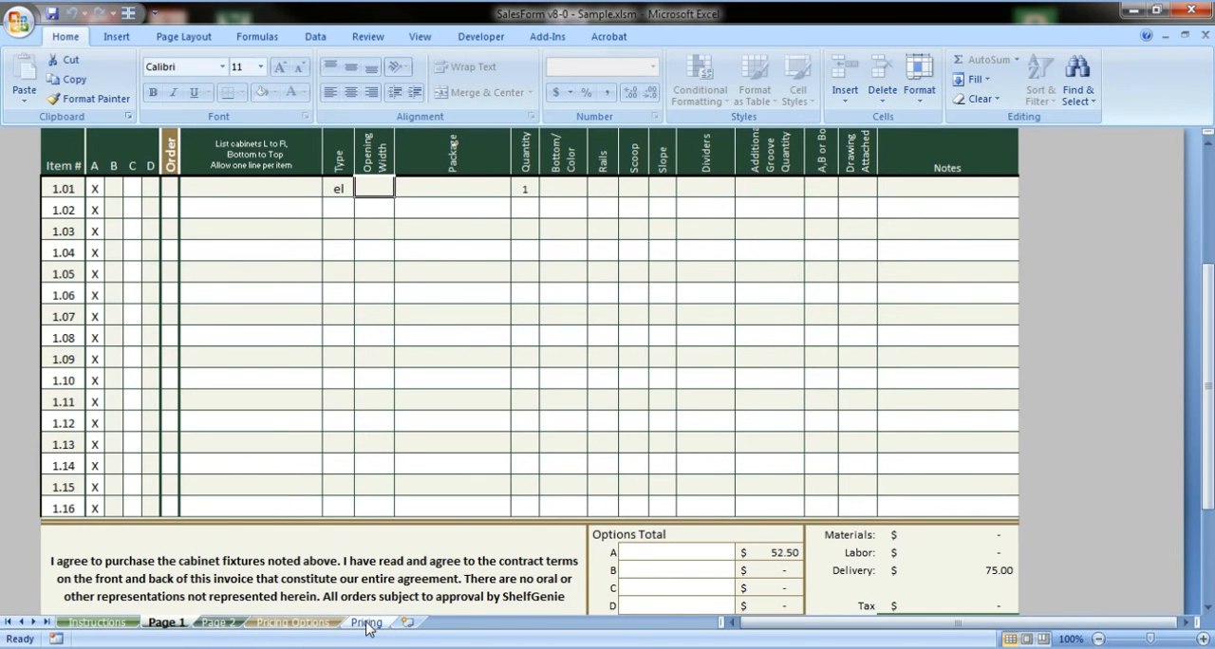
{"action": "scroll", "coordinate": [427, 306], "scroll_direction": "up", "scroll_amount": 3}
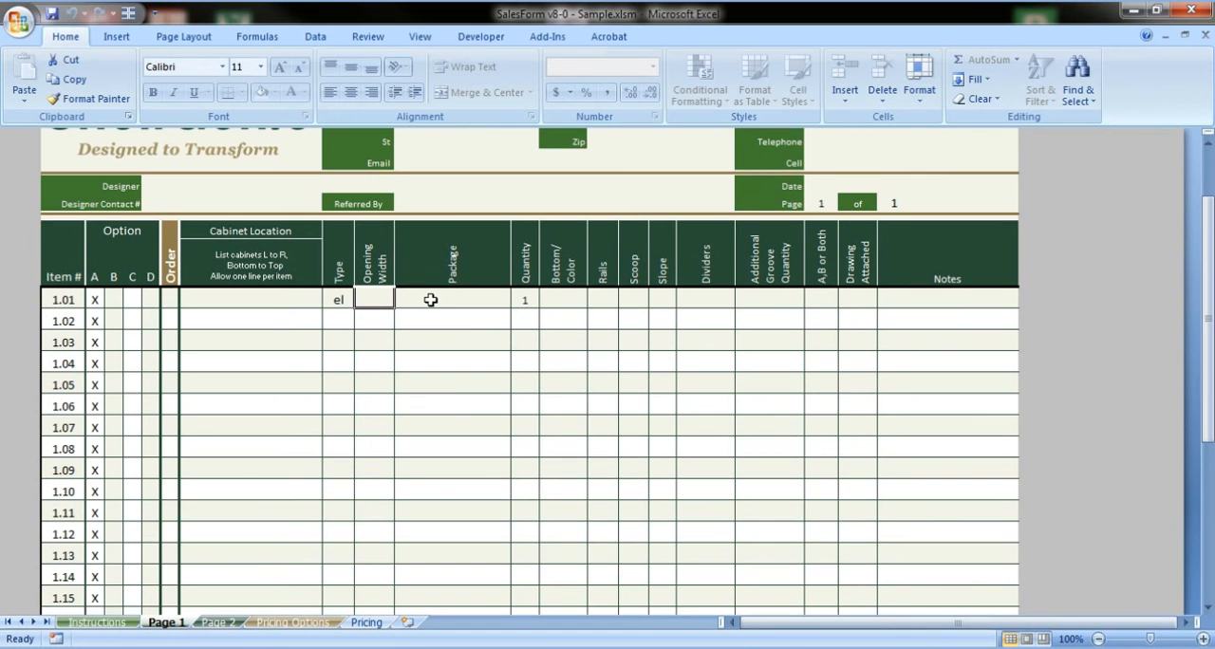
{"action": "left_click", "coordinate": [516, 299]}
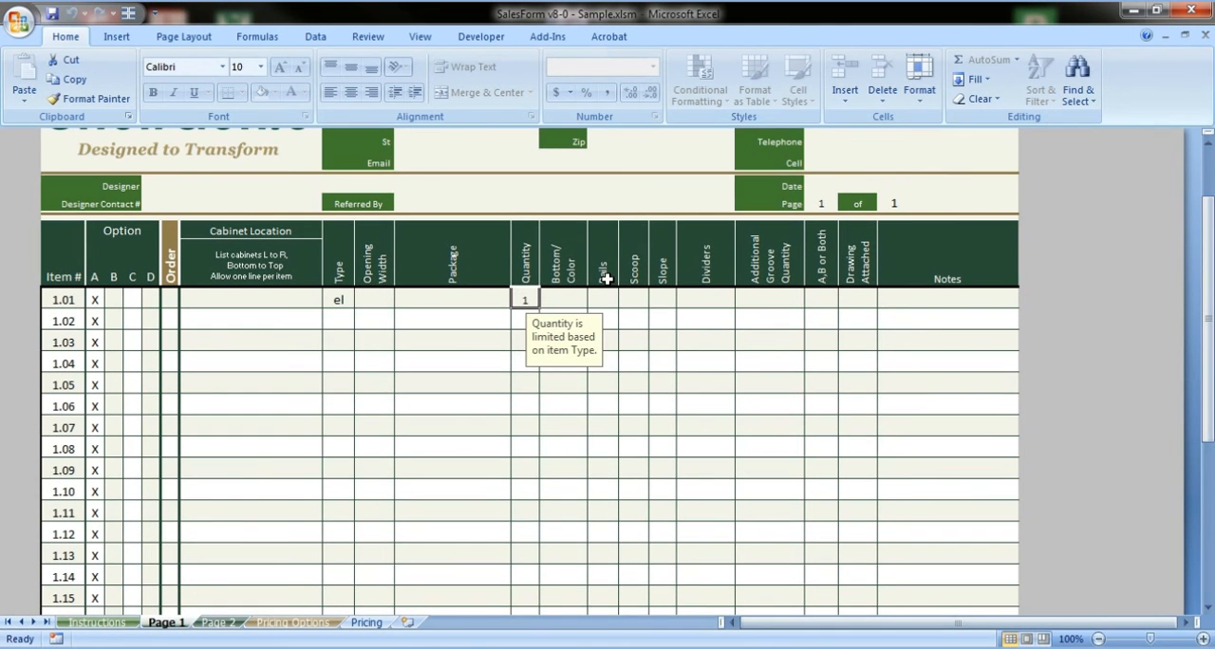
{"action": "type", "text": "2"}
{"action": "left_click", "coordinate": [551, 404]}
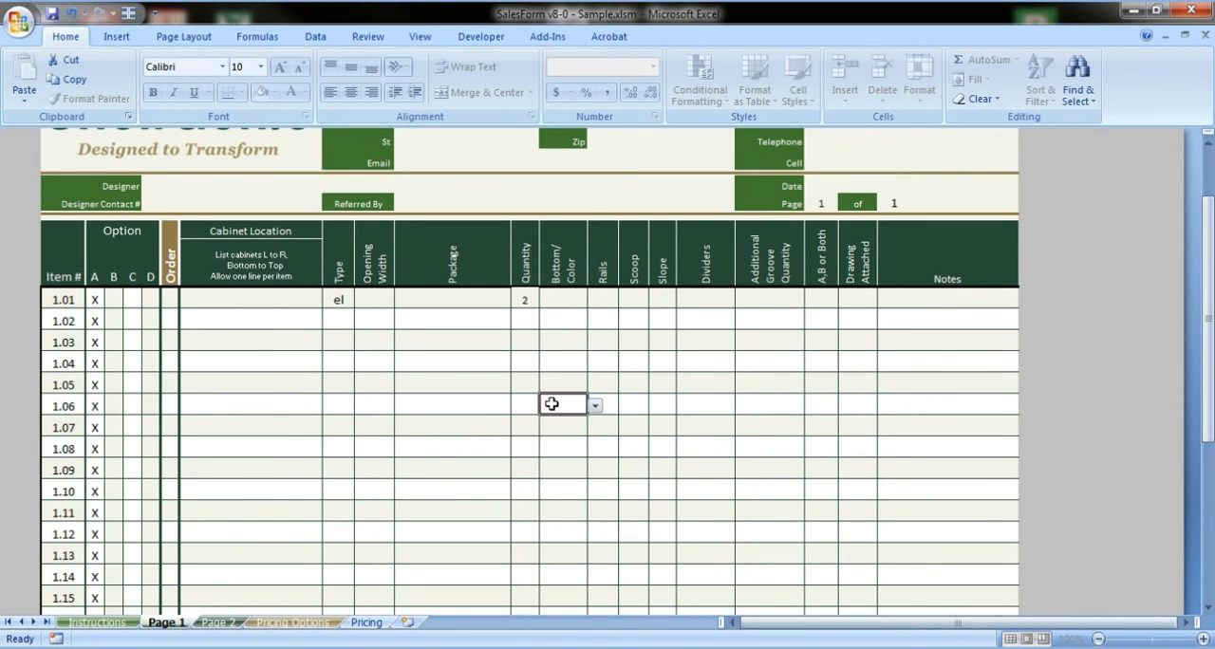
Enter type rrbr with a quantity of 5 for item 1.02
{"action": "scroll", "coordinate": [724, 576], "scroll_direction": "down", "scroll_amount": 2}
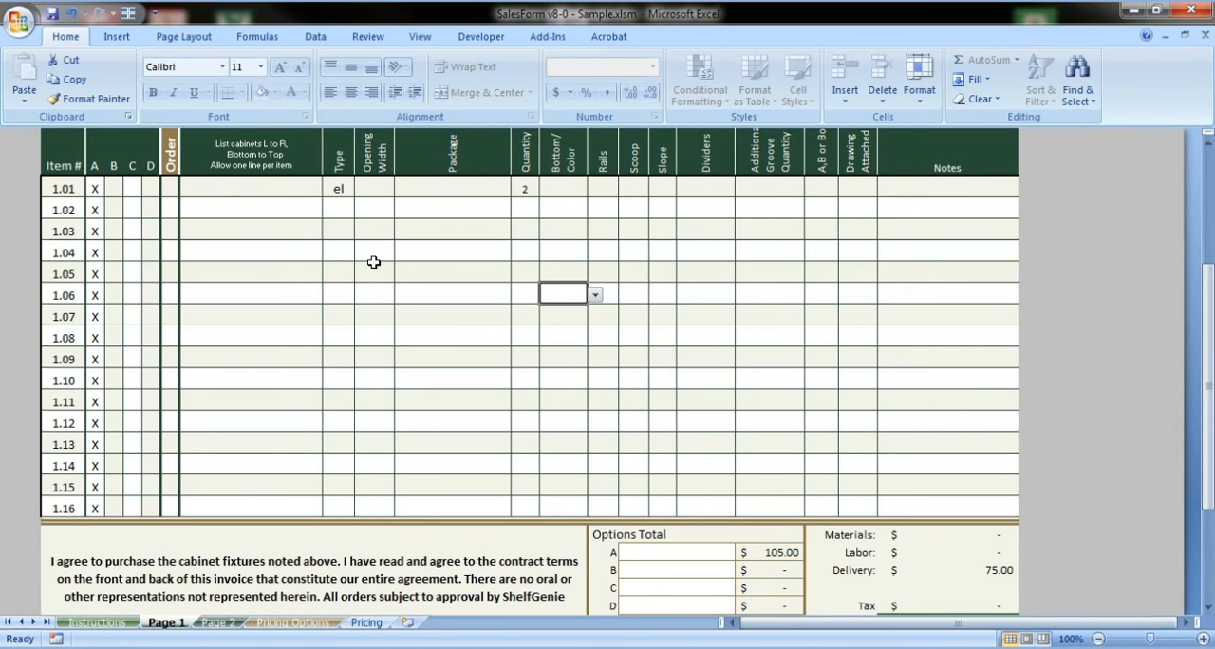
{"action": "left_click", "coordinate": [342, 209]}
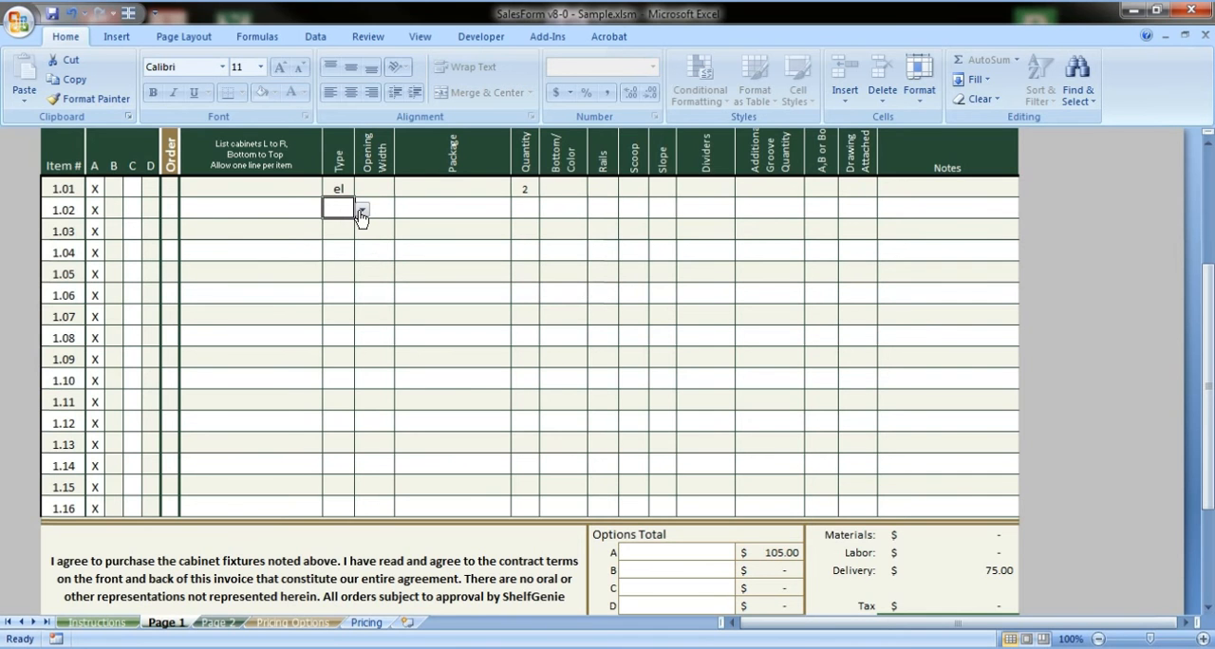
{"action": "type", "text": "rr"}
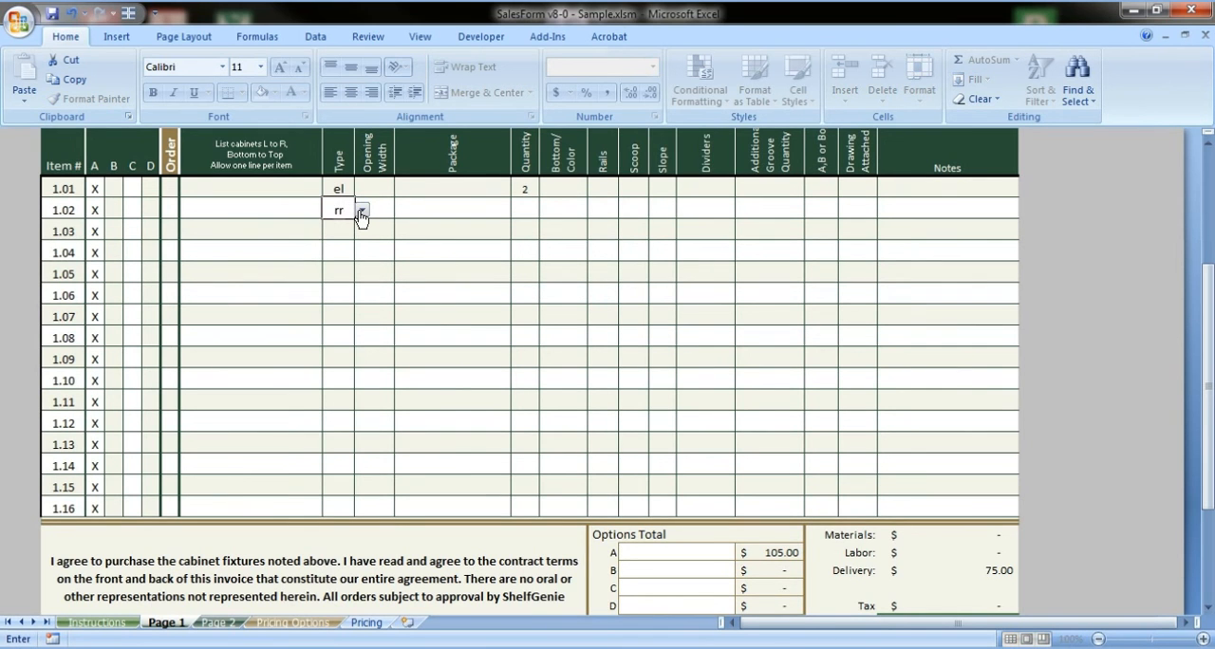
{"action": "type", "text": "br"}
{"action": "key", "text": "Tab"}
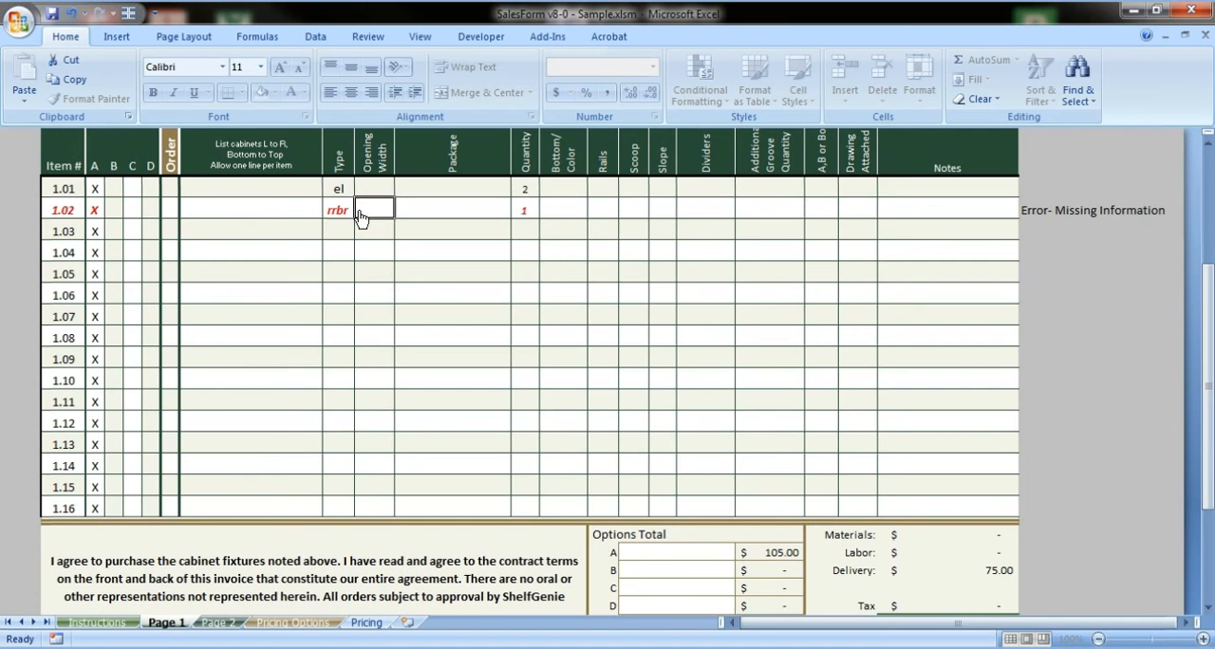
{"action": "left_click", "coordinate": [339, 211]}
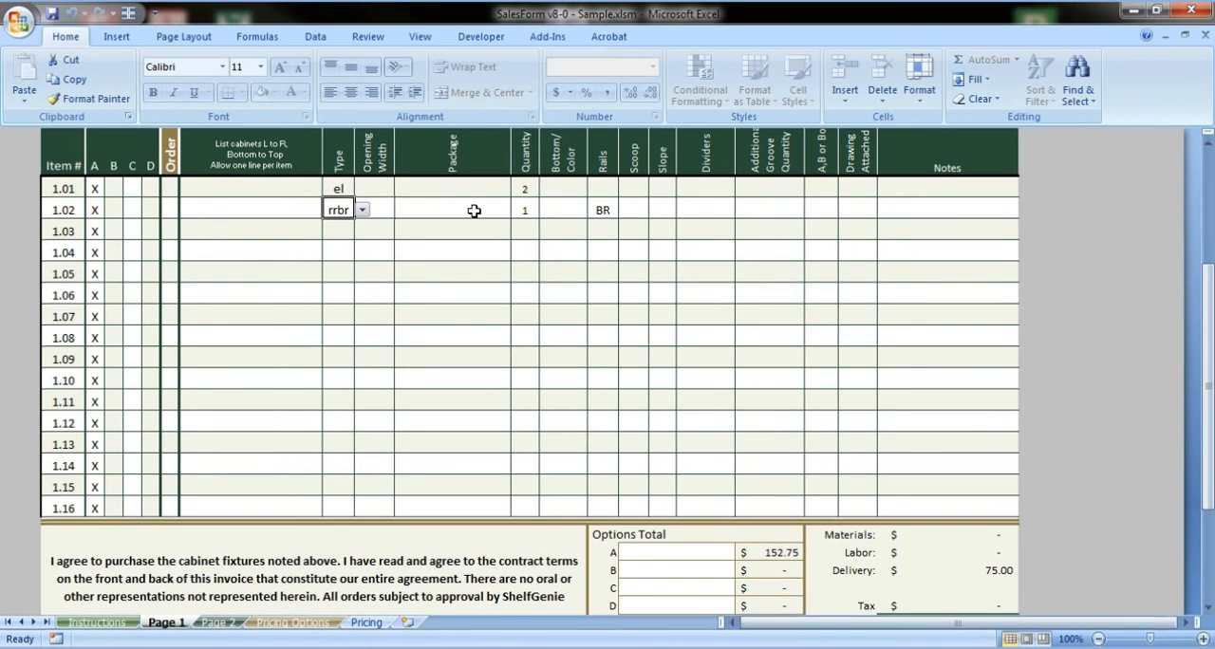
{"action": "left_click", "coordinate": [521, 213]}
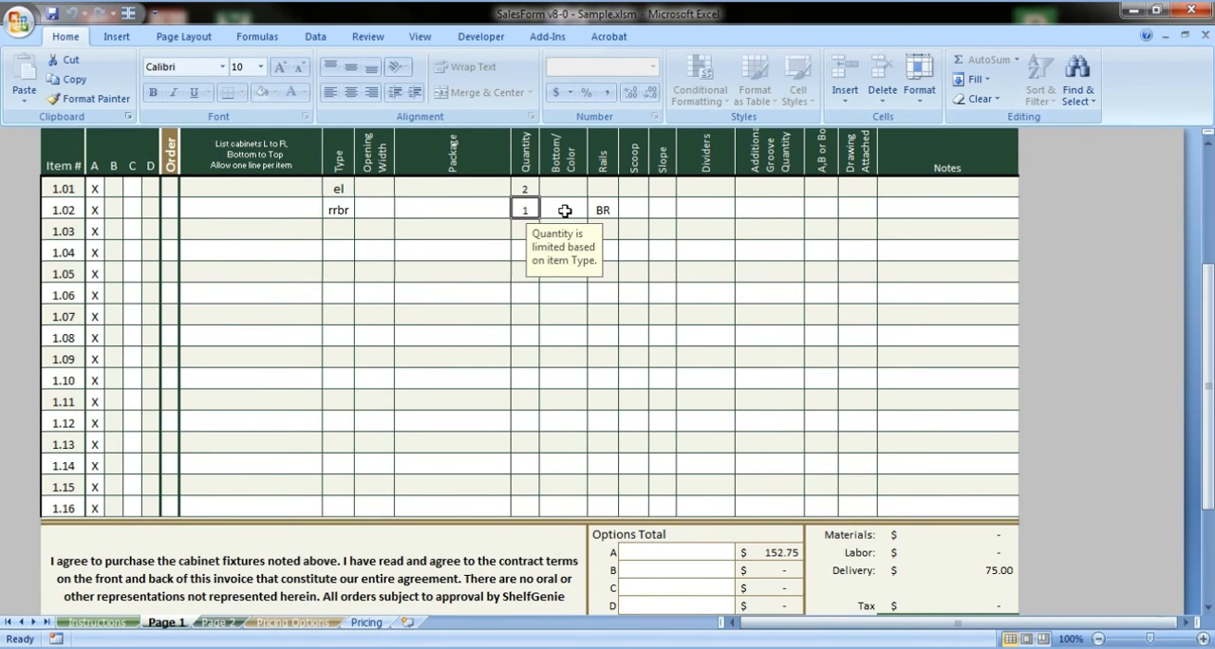
{"action": "type", "text": "5"}
{"action": "key", "text": "Return"}
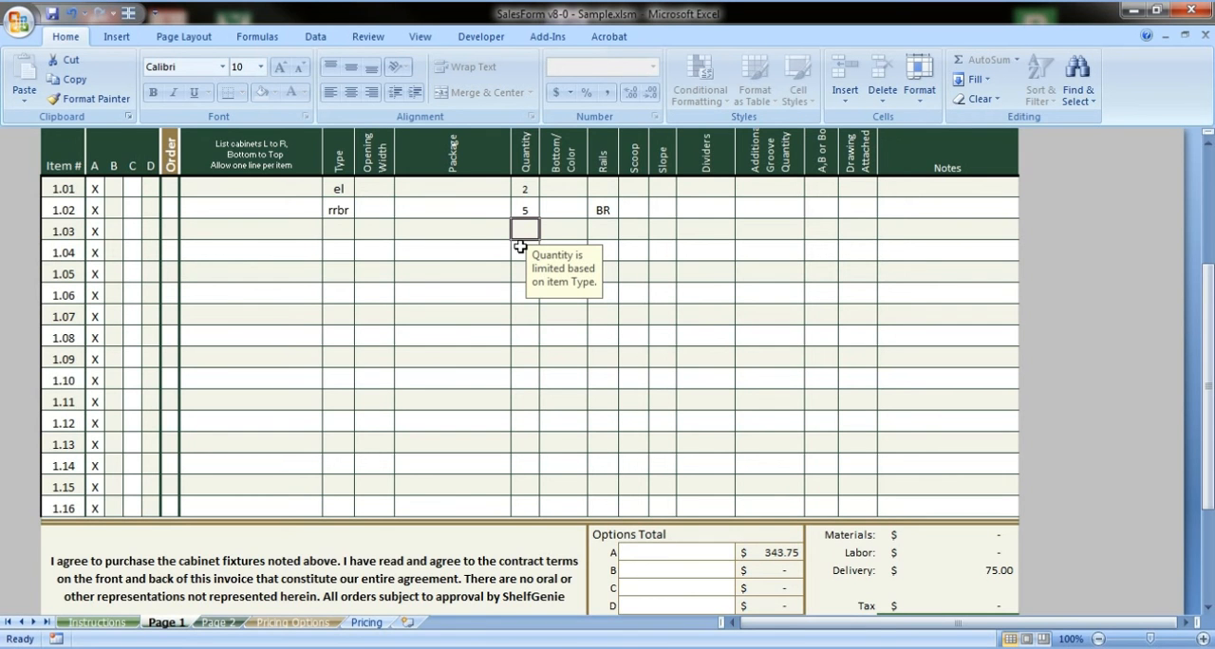
Fill in item 1.03 with type s, opening width 100 and the Designer Dark package
{"action": "left_click", "coordinate": [251, 186]}
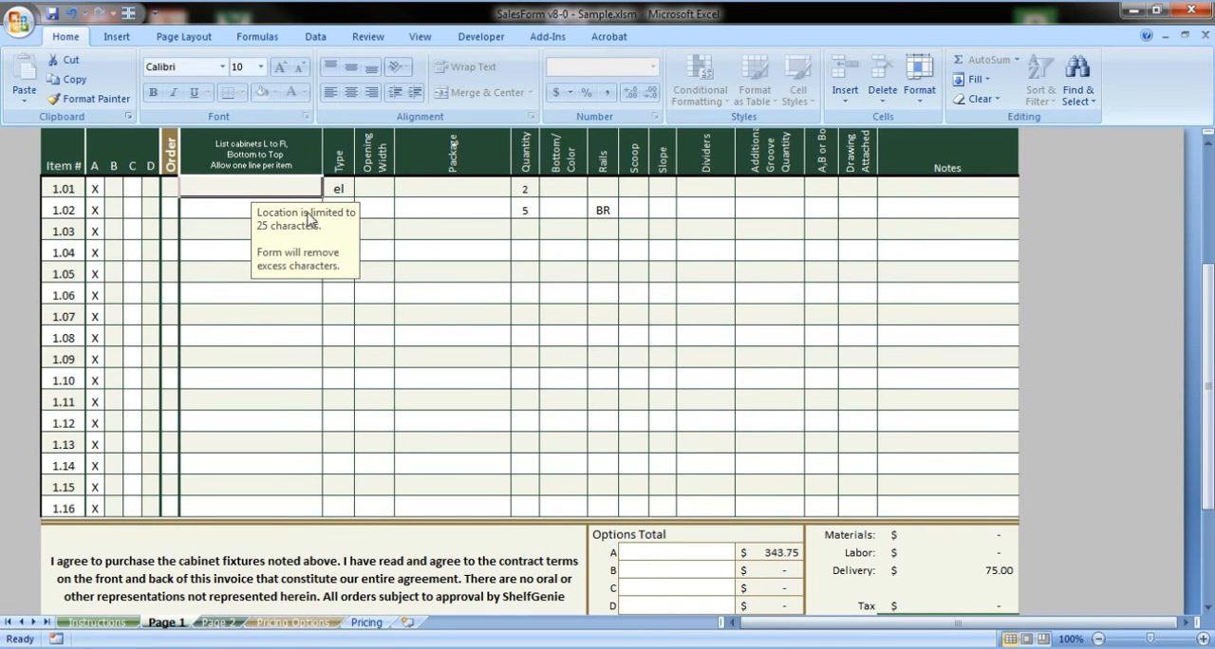
{"action": "left_click", "coordinate": [338, 186]}
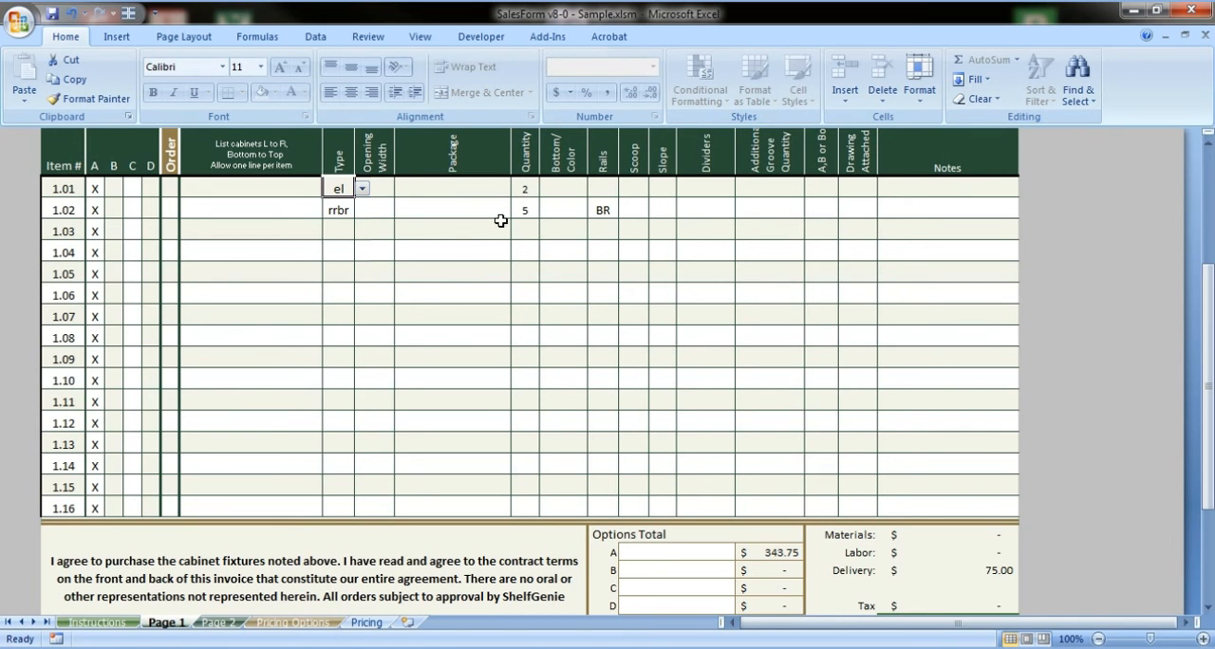
{"action": "left_click", "coordinate": [342, 233]}
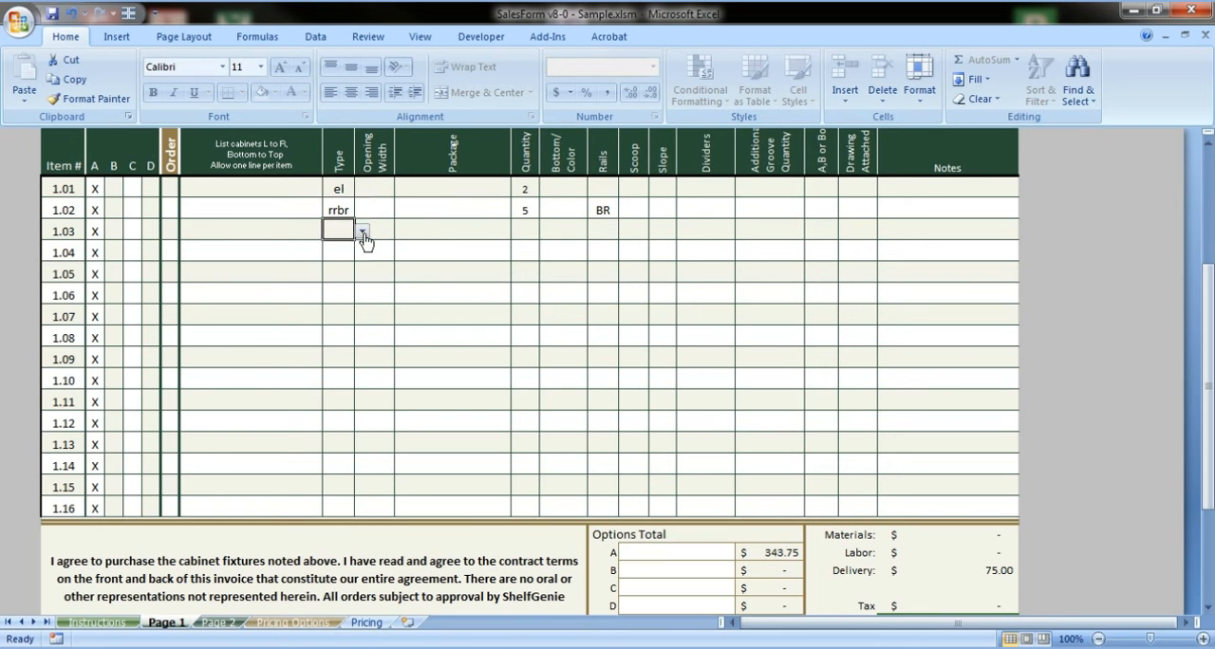
{"action": "left_click", "coordinate": [363, 233]}
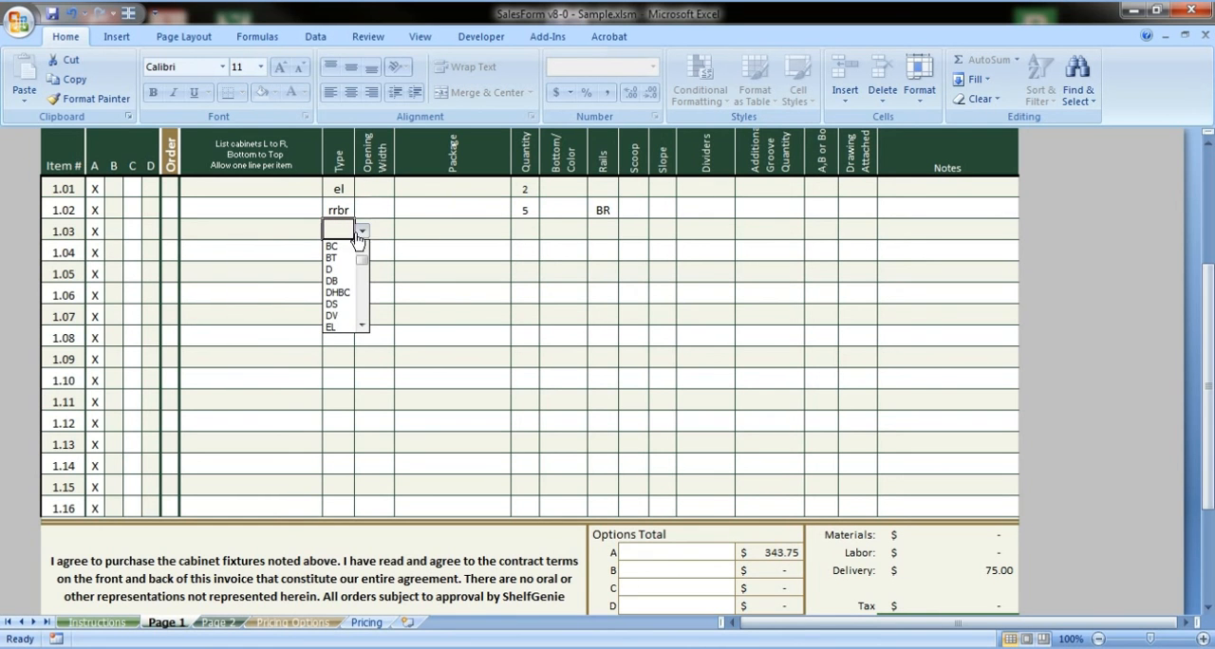
{"action": "type", "text": "s"}
{"action": "key", "text": "Tab"}
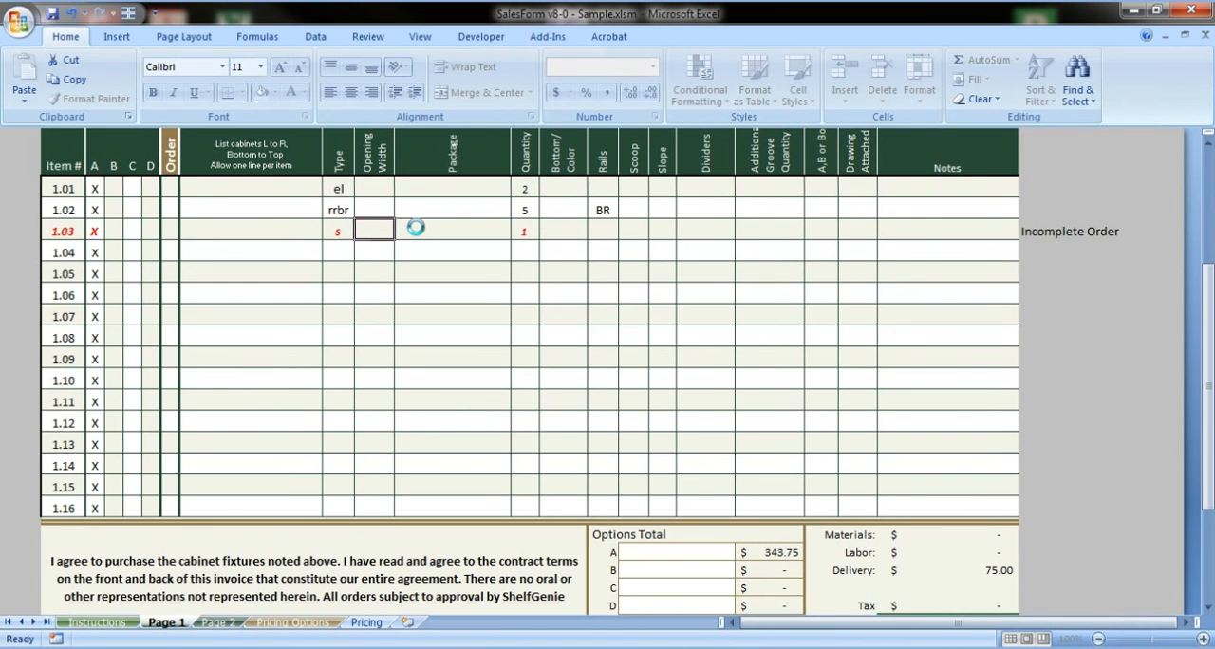
{"action": "left_click", "coordinate": [517, 234]}
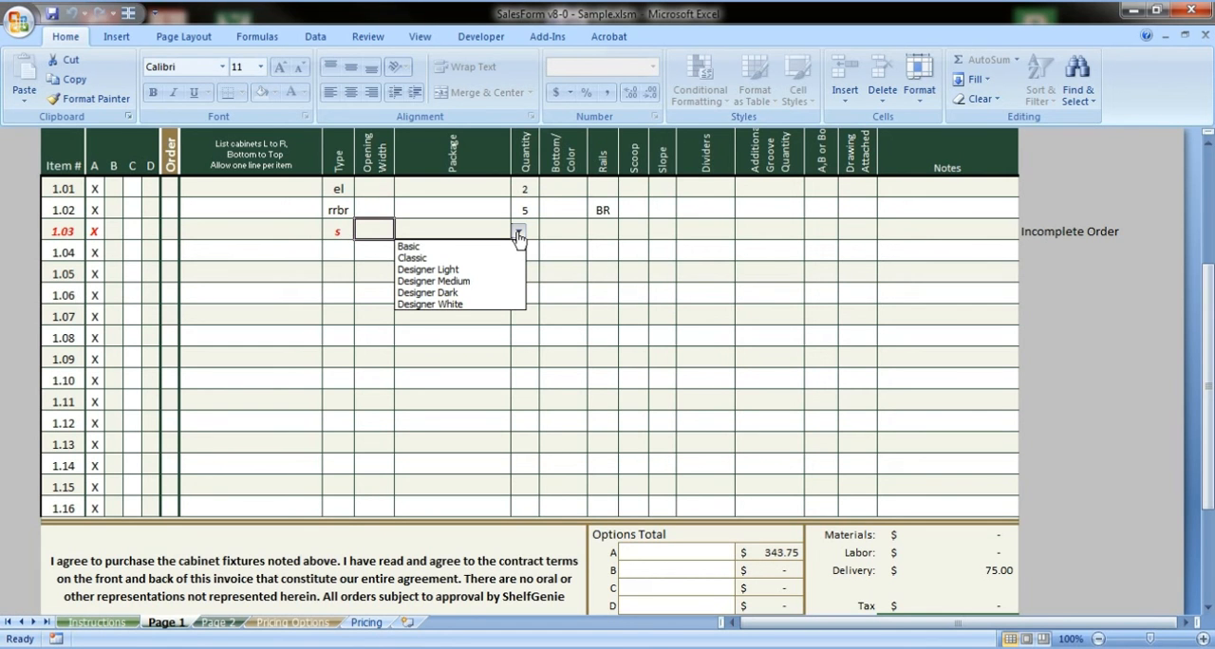
{"action": "type", "text": "100"}
{"action": "key", "text": "Tab"}
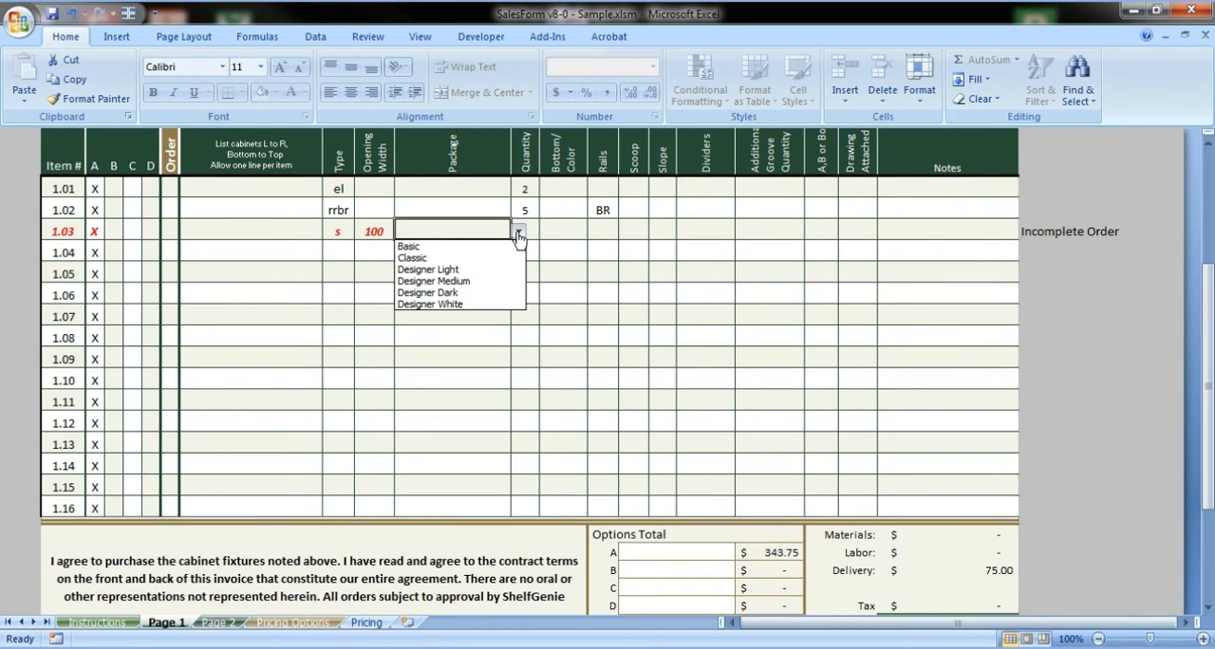
{"action": "left_click", "coordinate": [472, 294]}
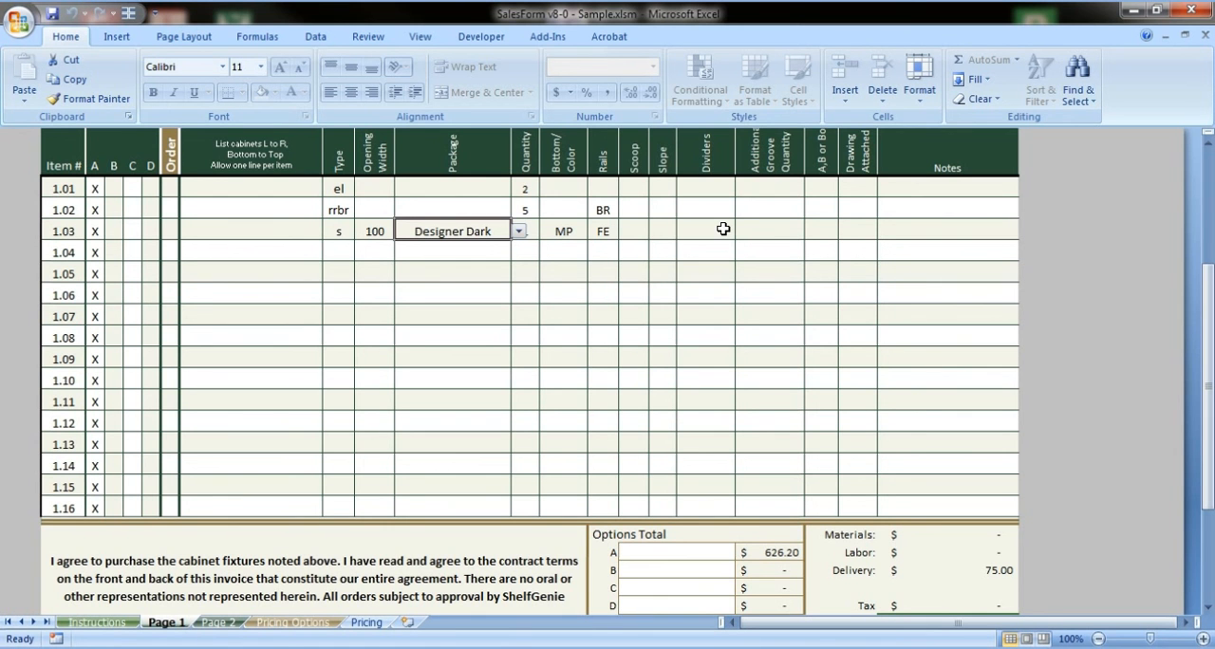
Set the Price Mark up on the Pricing Options sheet to 10% and go back to Page 1
{"action": "left_click", "coordinate": [282, 627]}
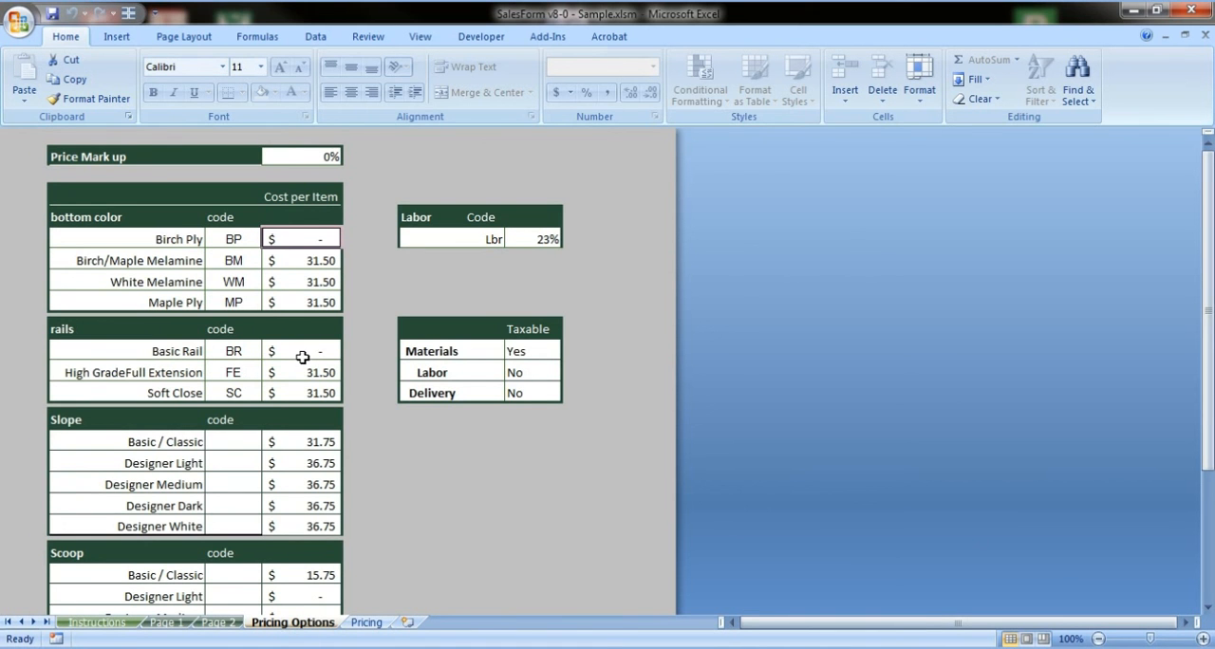
{"action": "left_click", "coordinate": [310, 158]}
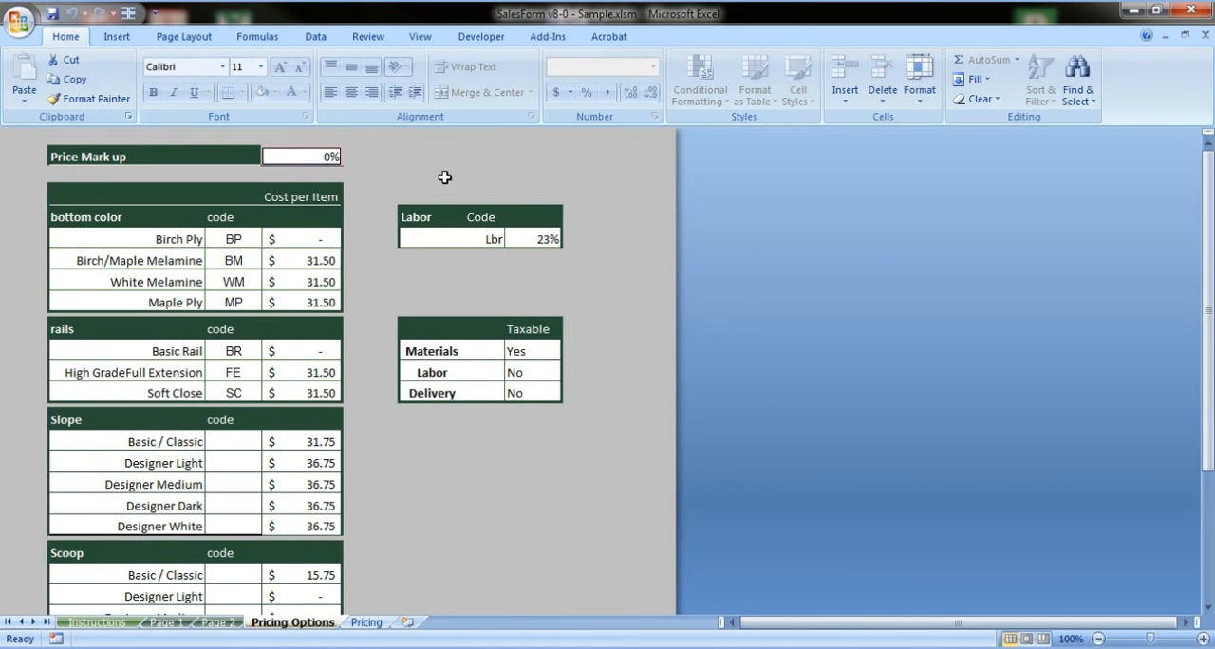
{"action": "left_click", "coordinate": [366, 624]}
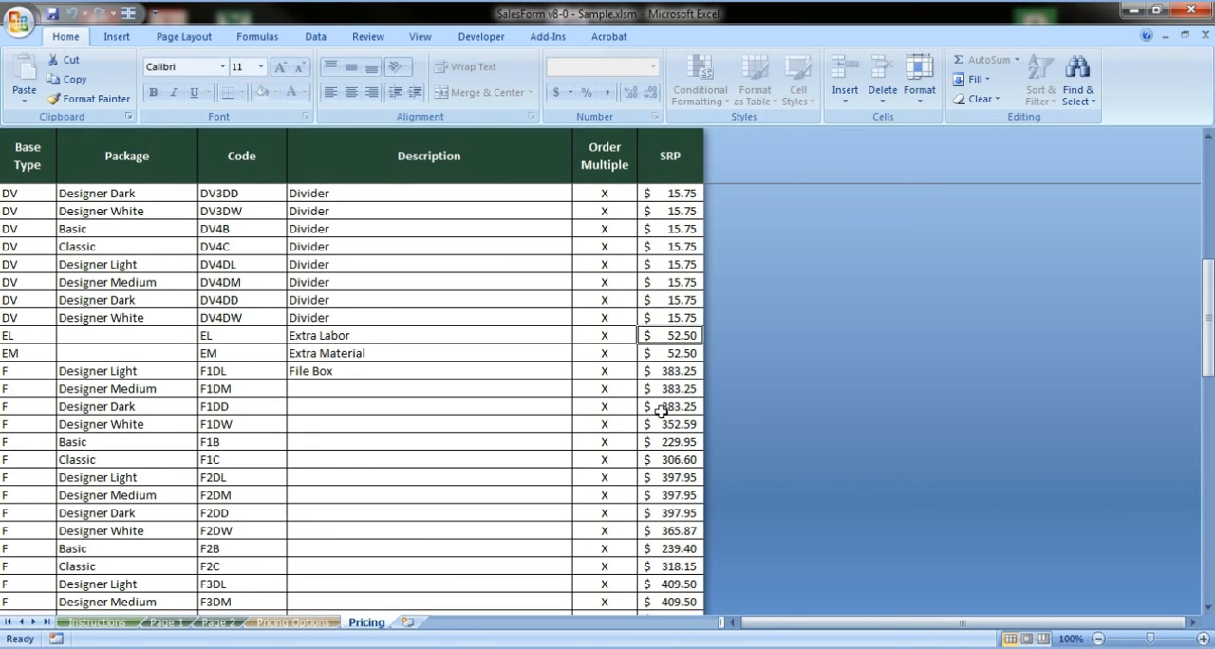
{"action": "left_click", "coordinate": [219, 623]}
{"action": "left_click", "coordinate": [275, 623]}
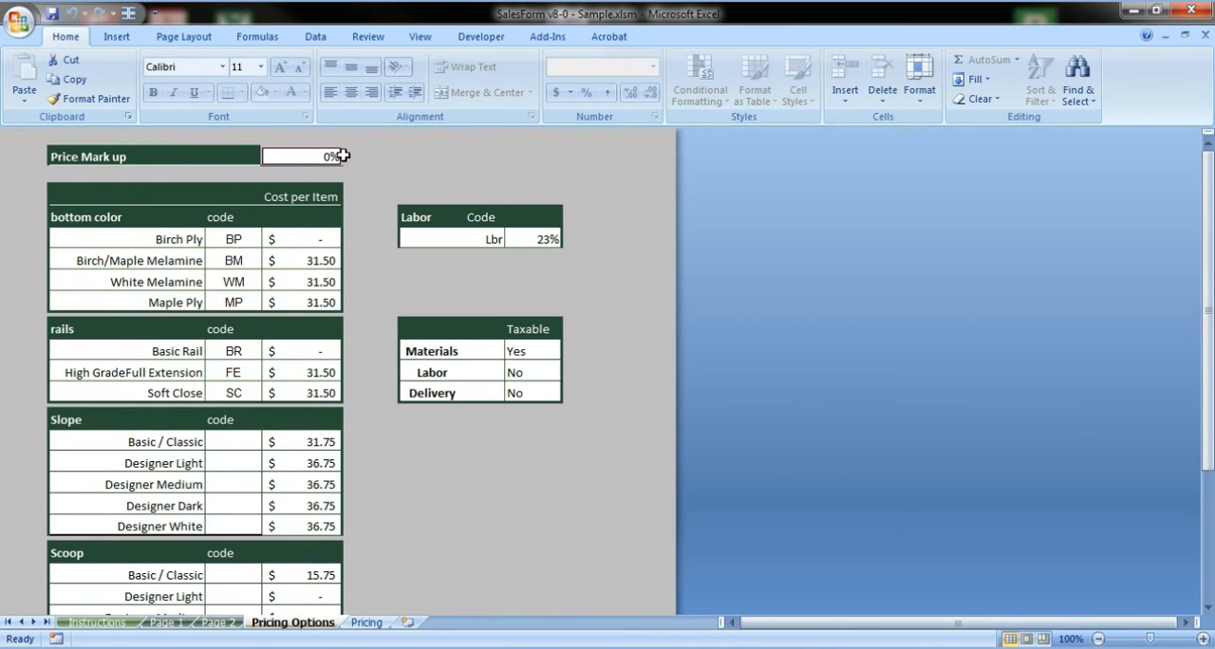
{"action": "type", "text": "10"}
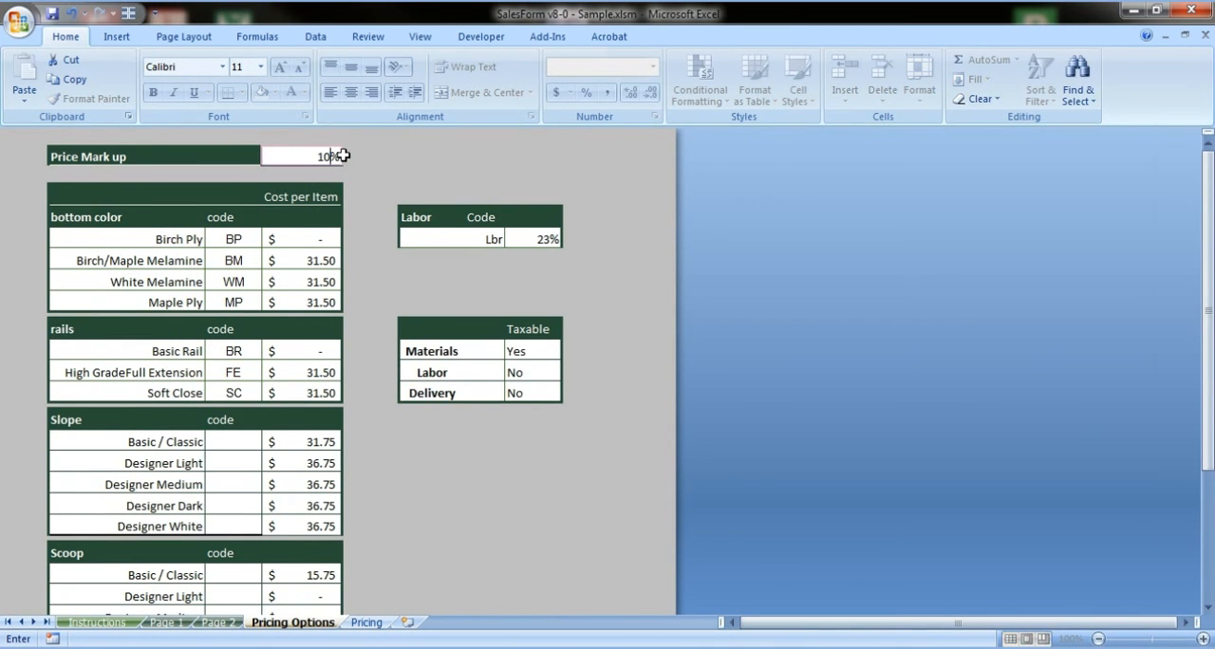
{"action": "left_click", "coordinate": [166, 624]}
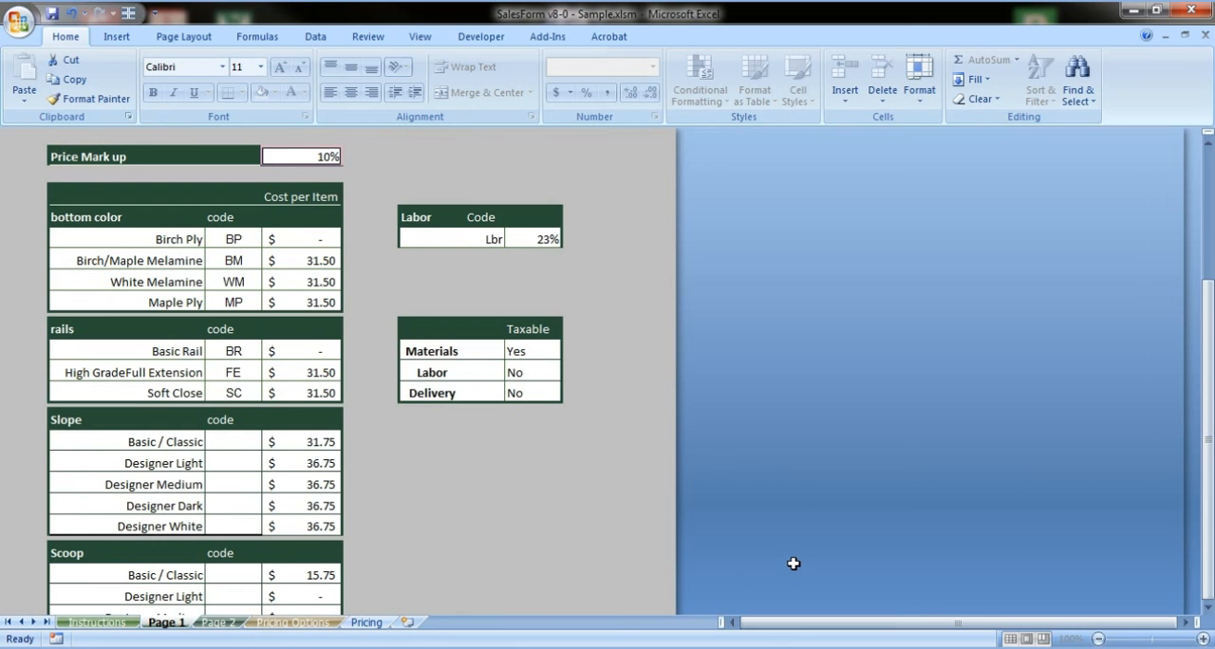
Set the Price Mark up on the Pricing Options sheet to 5% and return to Page 1
{"action": "left_click", "coordinate": [292, 624]}
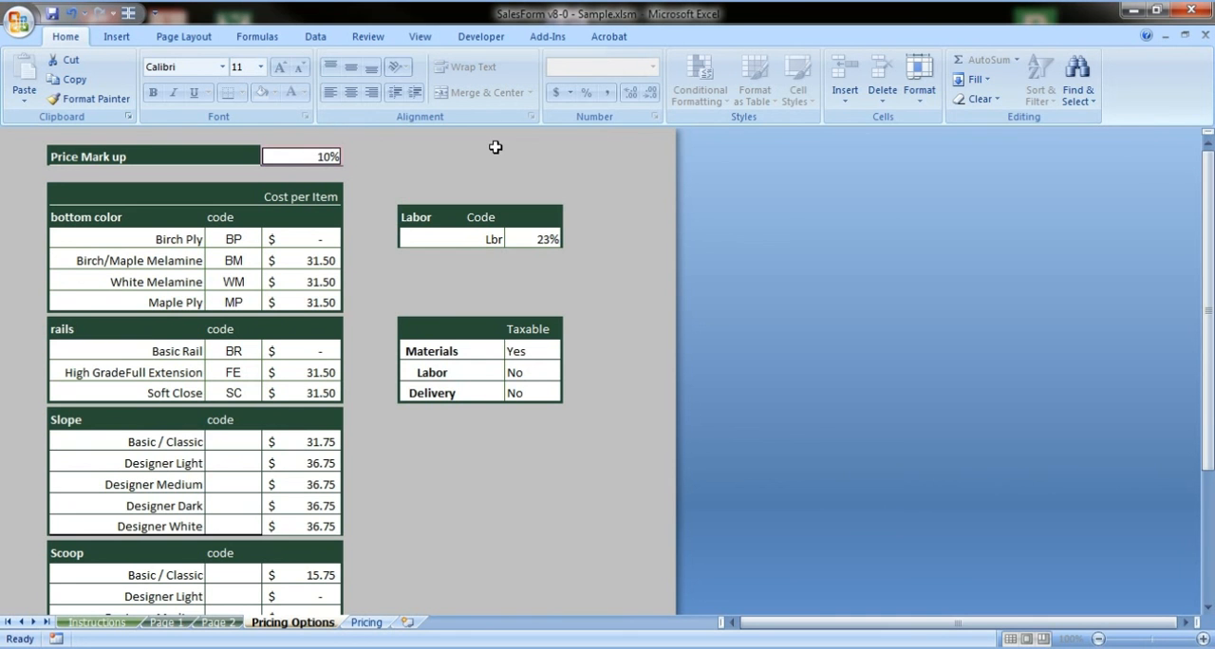
{"action": "type", "text": "5"}
{"action": "key", "text": "Return"}
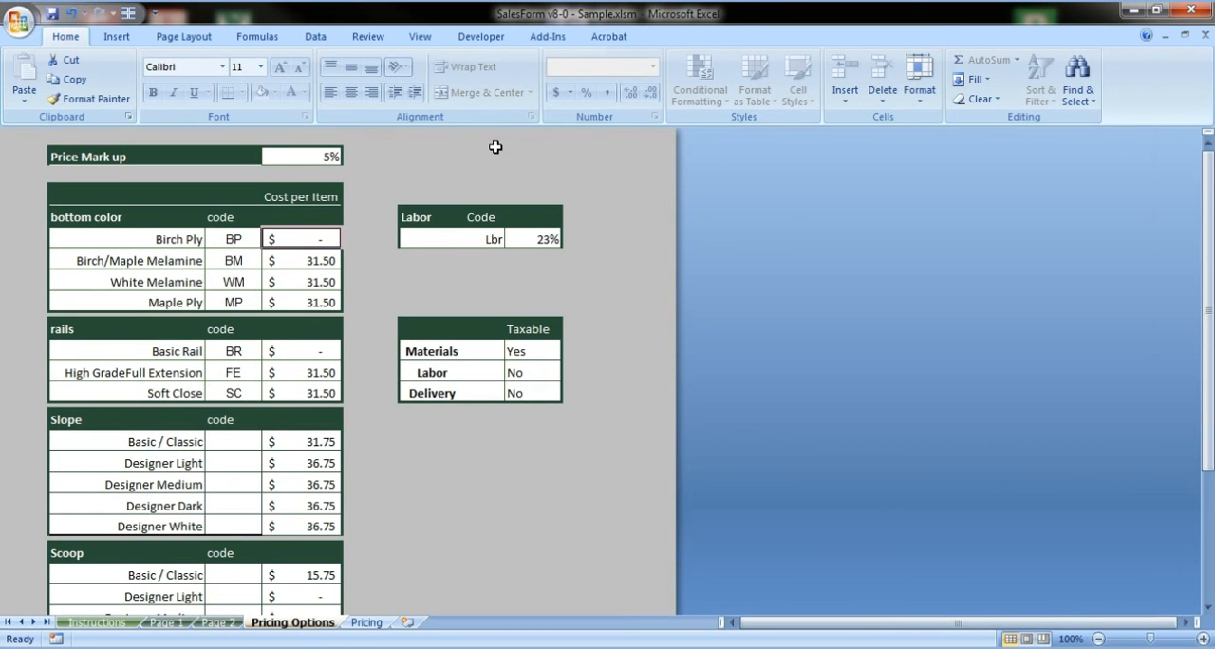
{"action": "left_click", "coordinate": [166, 624]}
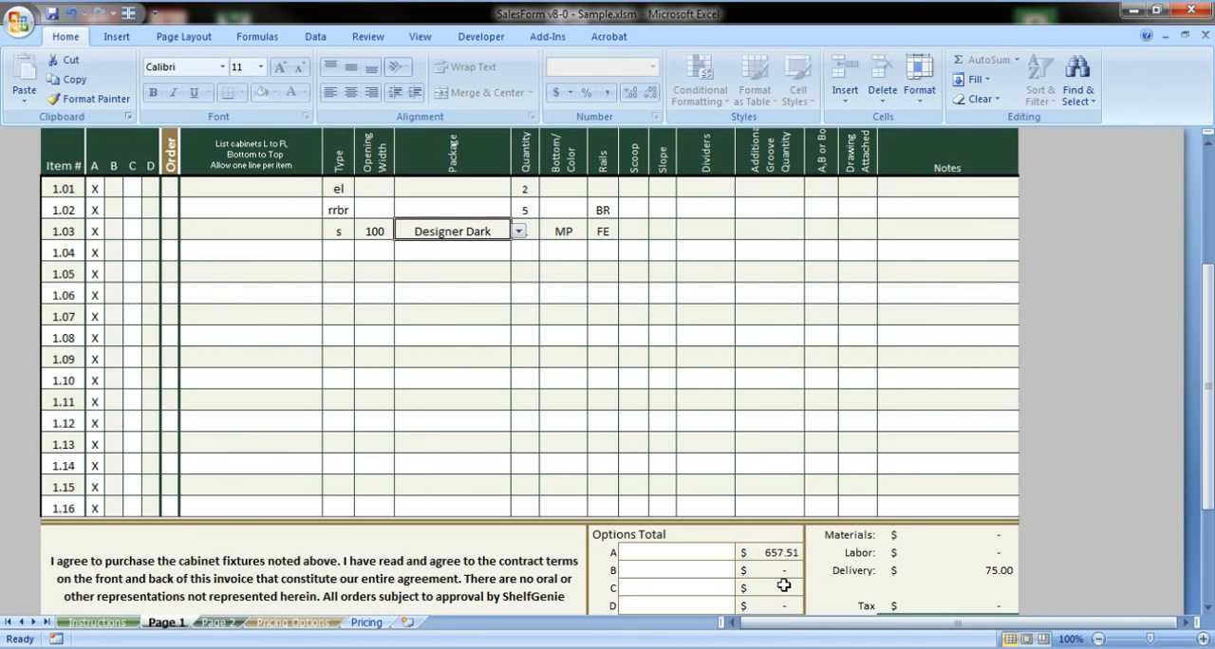
Examine the payment method line and the check payee line at the end of the Page 1 form
{"action": "scroll", "coordinate": [598, 568], "scroll_direction": "down", "scroll_amount": 2}
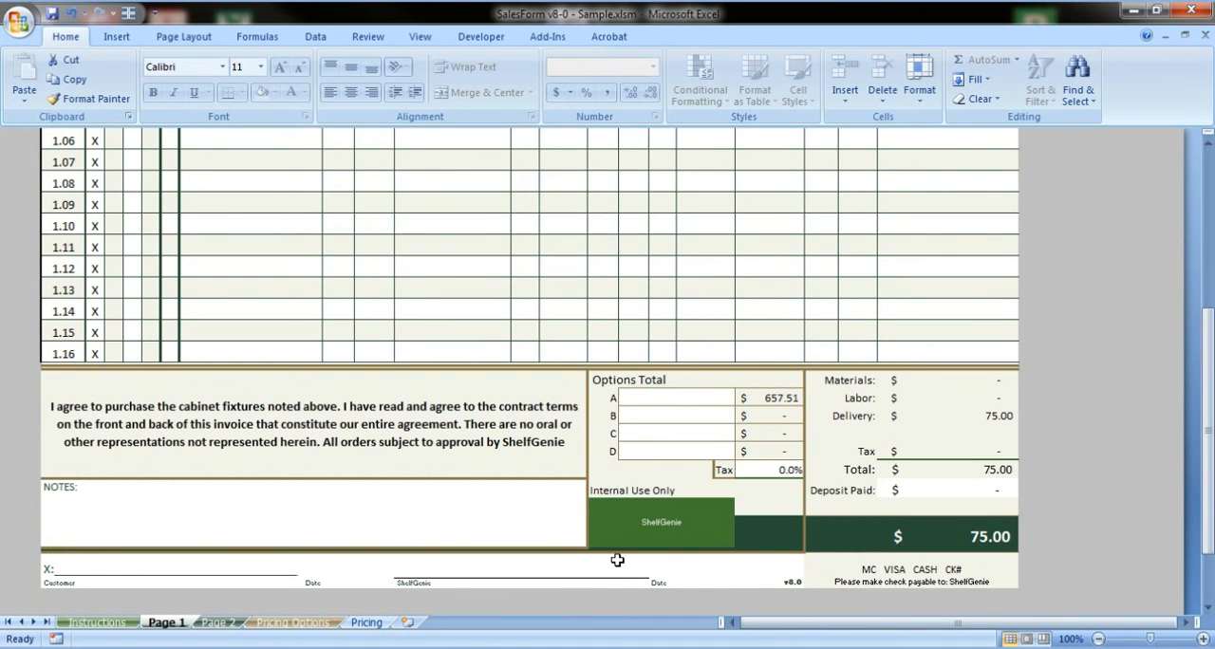
{"action": "left_click", "coordinate": [907, 569]}
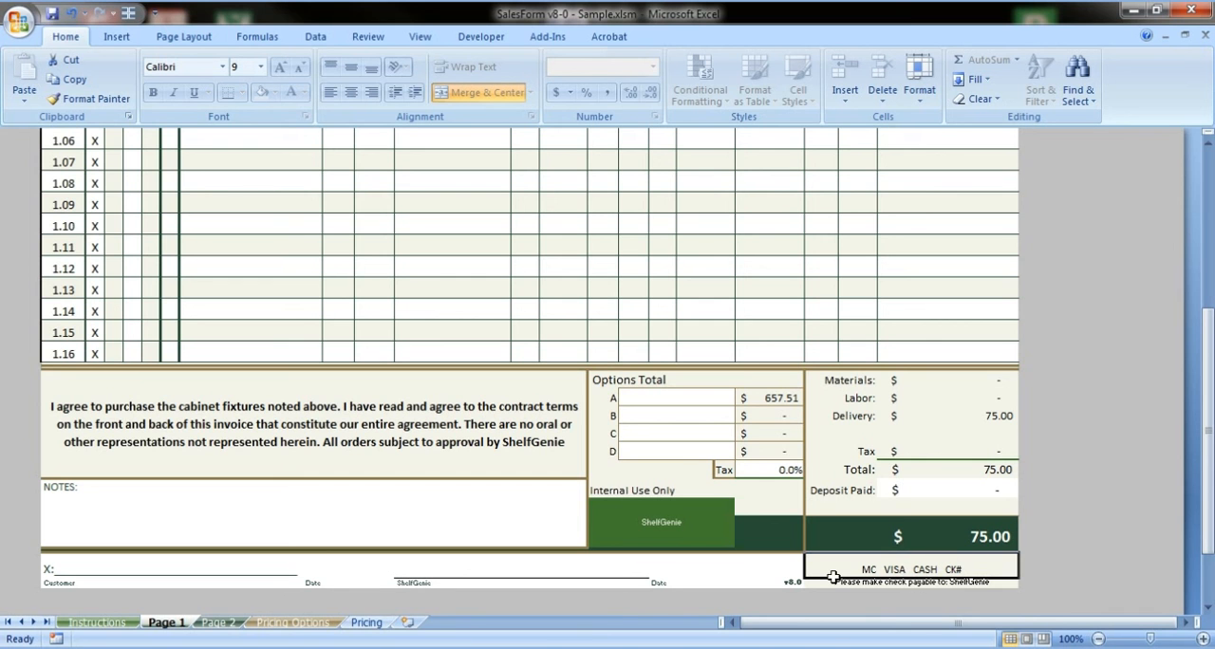
{"action": "left_click", "coordinate": [897, 583]}
{"action": "left_click", "coordinate": [902, 567]}
{"action": "left_click", "coordinate": [900, 583]}
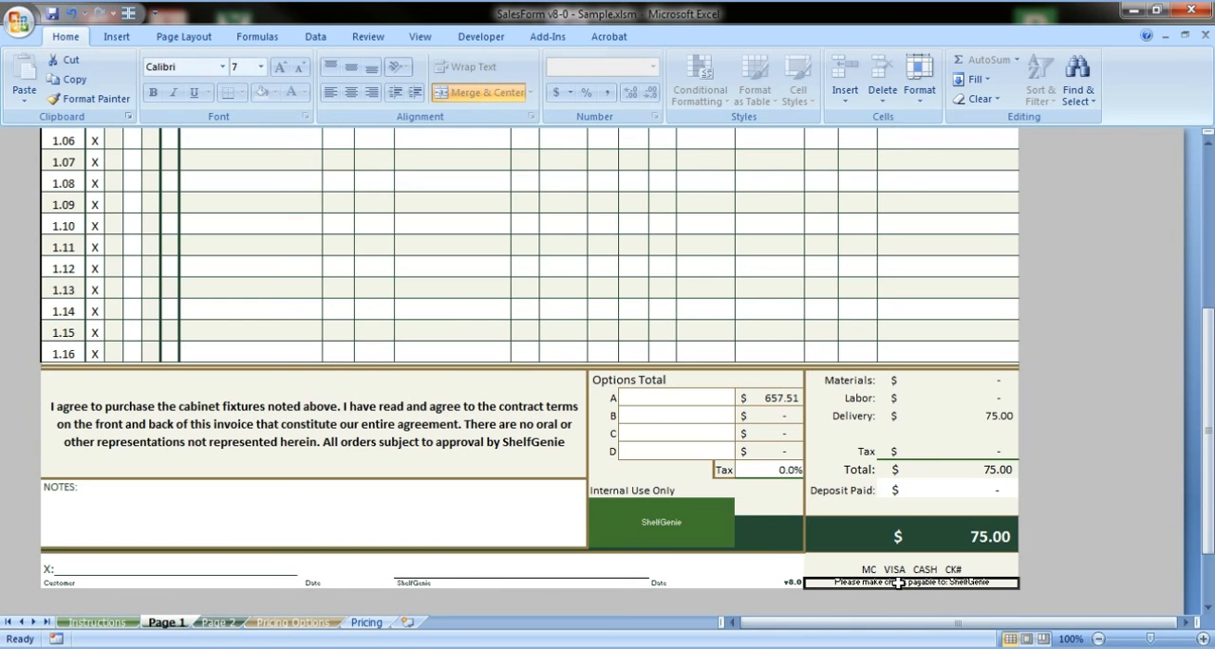
Extend the company name in the green box under Internal Use Only to read "ShelfGenie of Atlanta"
{"action": "left_click", "coordinate": [678, 521]}
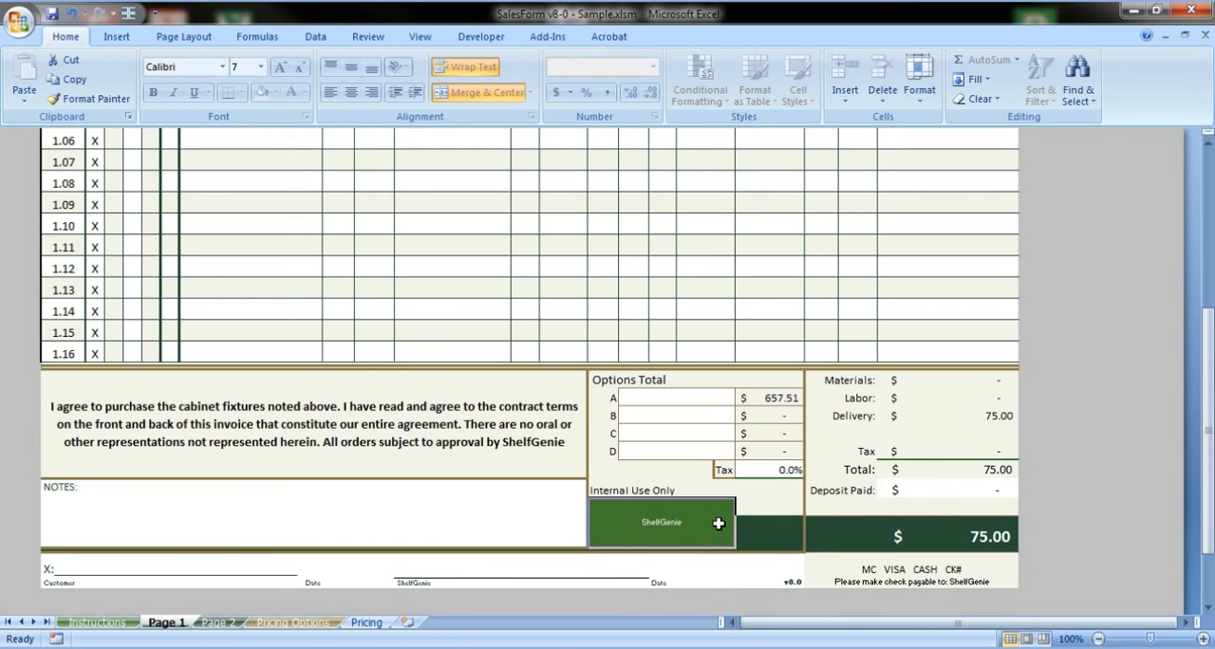
{"action": "double_click", "coordinate": [719, 523]}
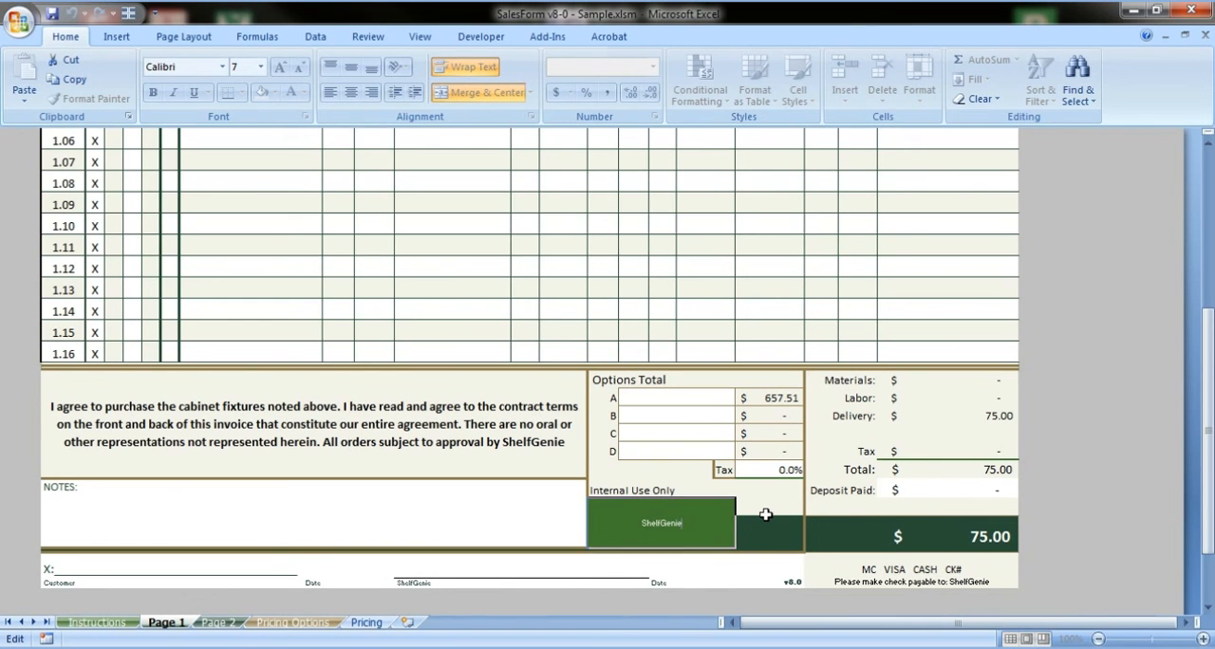
{"action": "type", "text": "of Atlanta"}
{"action": "key", "text": "Return"}
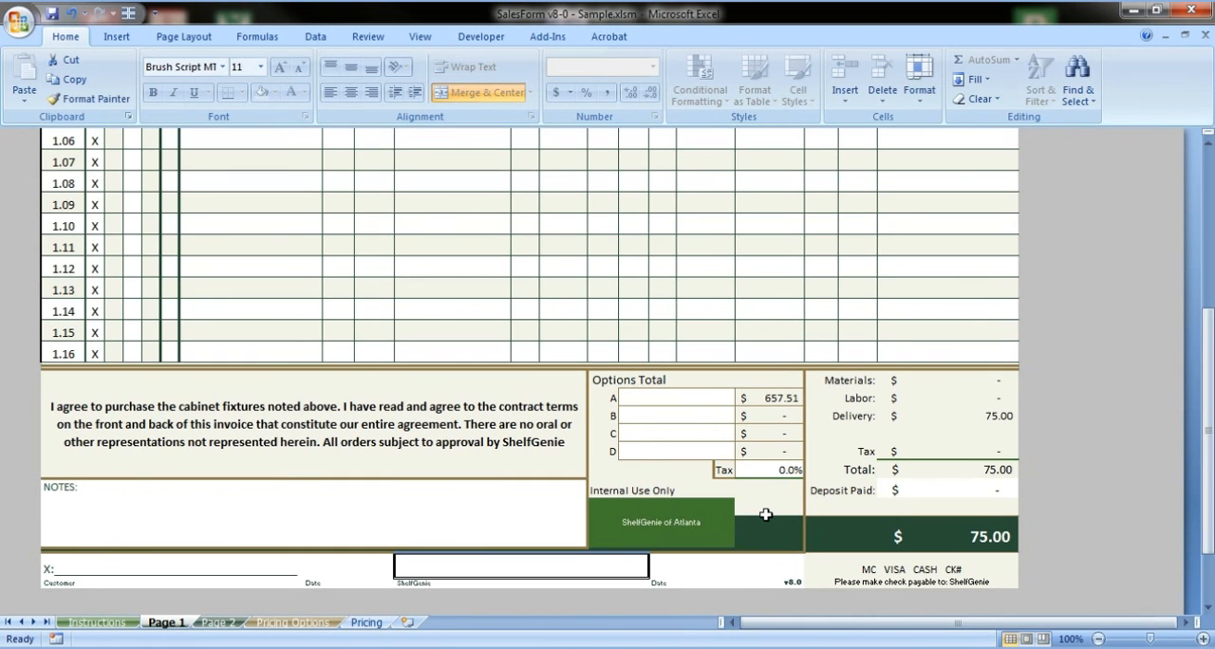
Open the Instructions sheet and examine its type codes, sizing chart, package descriptions and column explanations
{"action": "scroll", "coordinate": [765, 514], "scroll_direction": "up", "scroll_amount": 4}
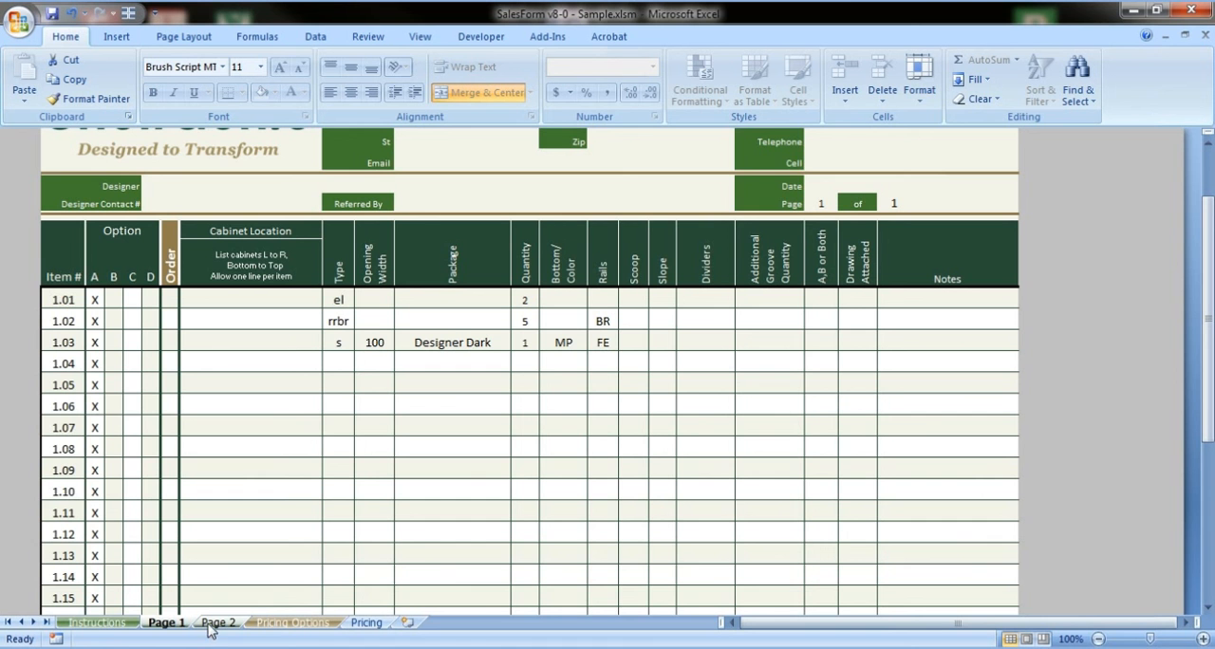
{"action": "left_click", "coordinate": [99, 622]}
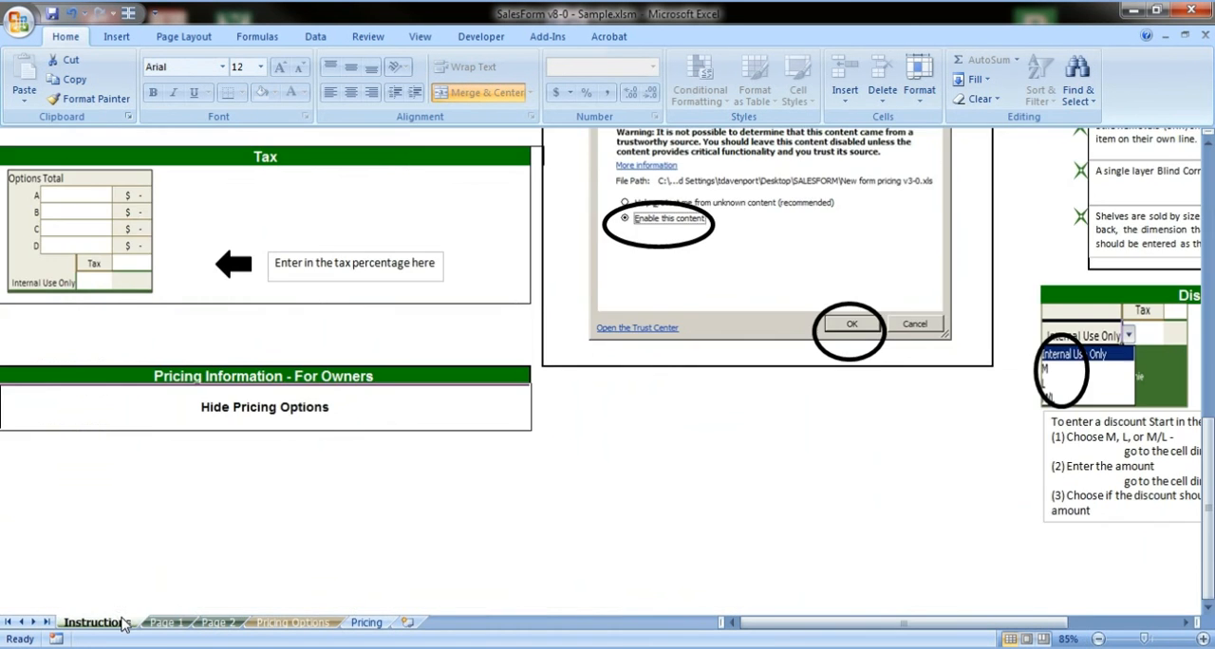
{"action": "scroll", "coordinate": [190, 466], "scroll_direction": "up", "scroll_amount": 9}
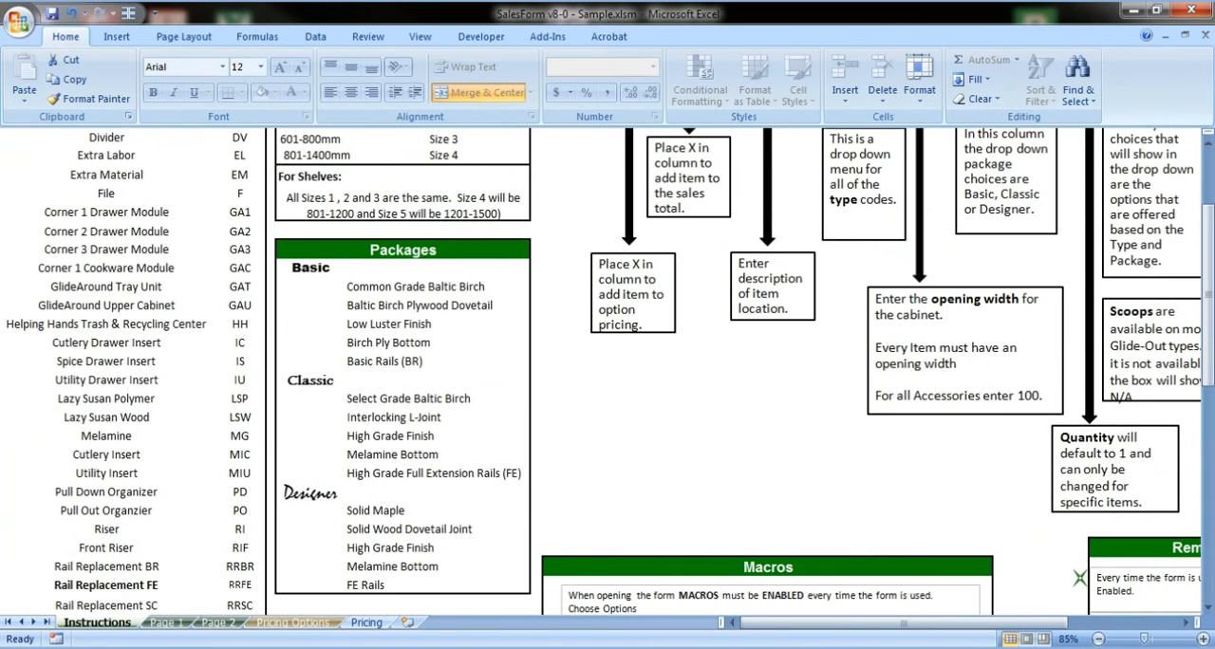
{"action": "scroll", "coordinate": [200, 453], "scroll_direction": "up", "scroll_amount": 3}
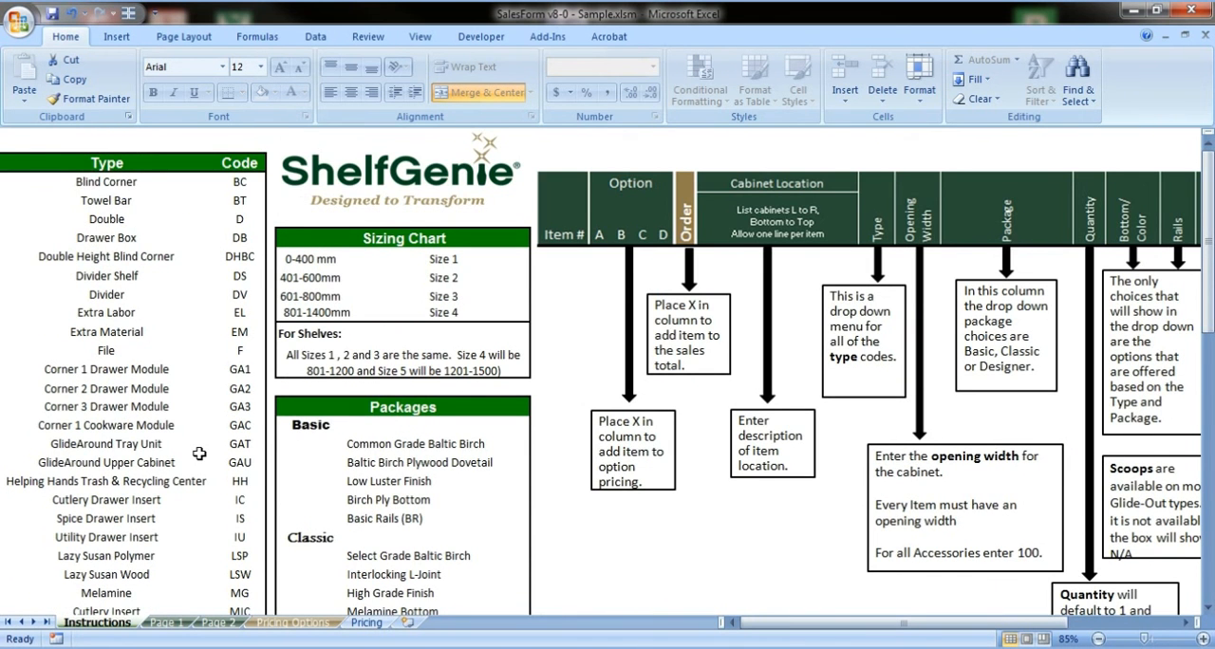
{"action": "scroll", "coordinate": [199, 454], "scroll_direction": "down", "scroll_amount": 3}
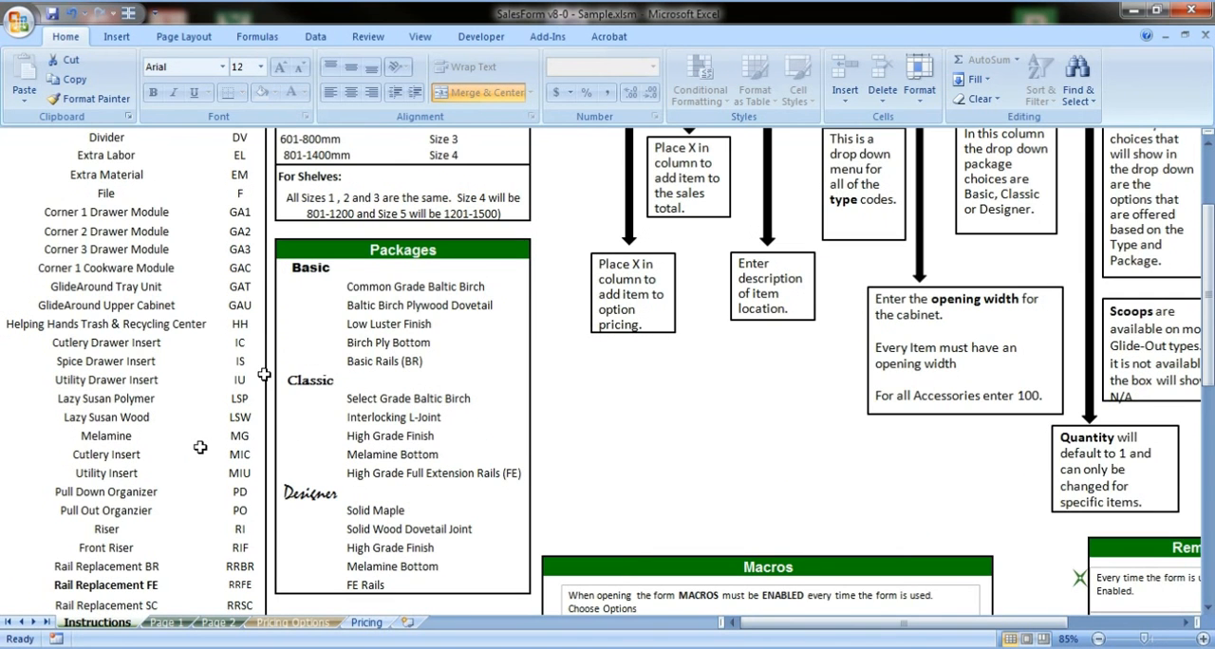
{"action": "scroll", "coordinate": [252, 397], "scroll_direction": "down", "scroll_amount": 2}
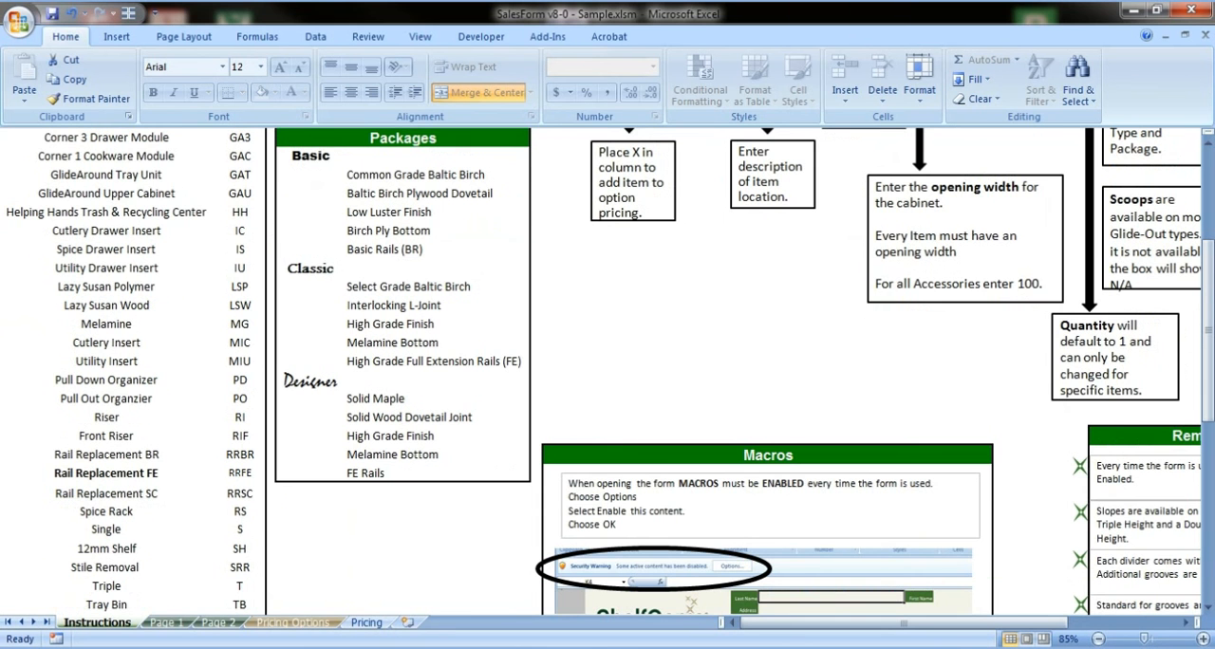